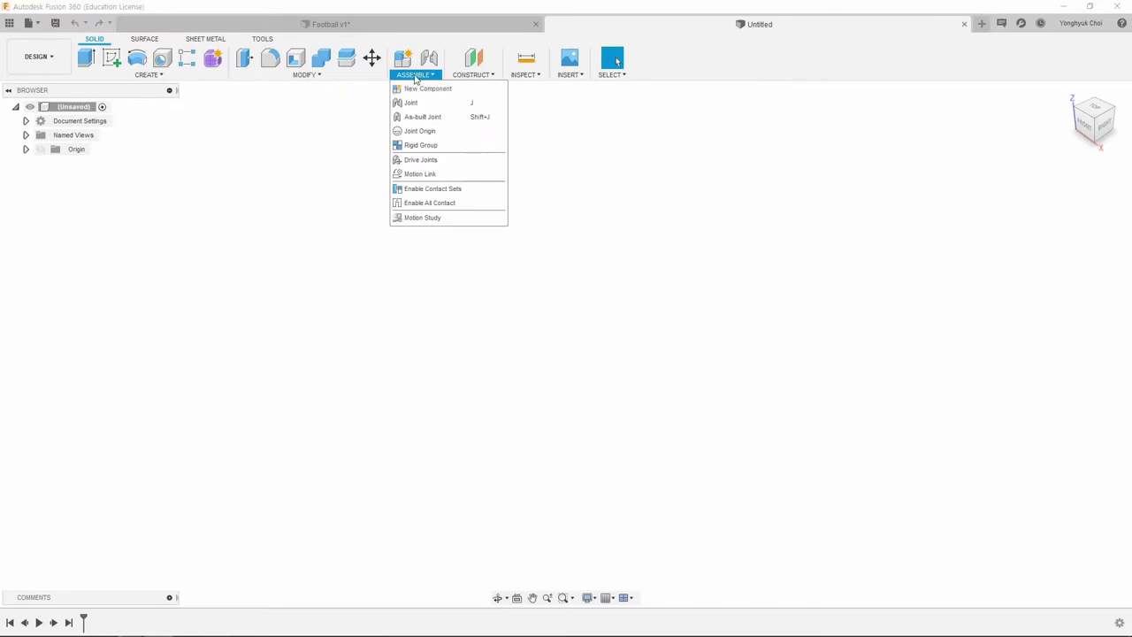
- Add the first new component, Component1, to the untitled design
left_click(427, 88)
- Sketch a circumscribed pentagon centred on the origin and patch it into a surface
left_click(1066, 285)
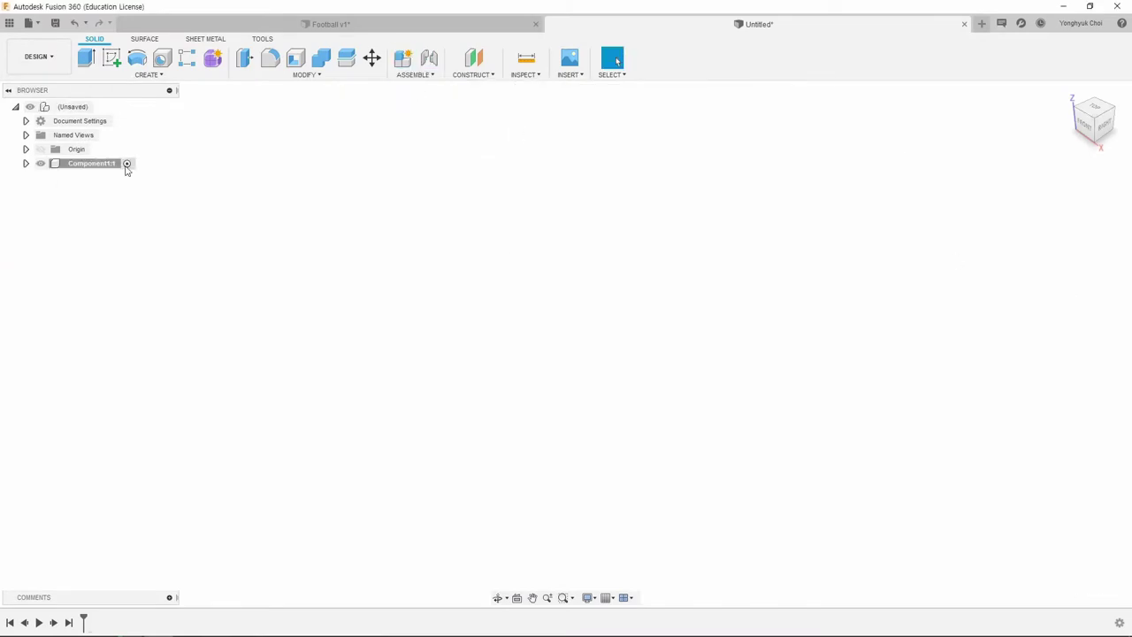
left_click(639, 348)
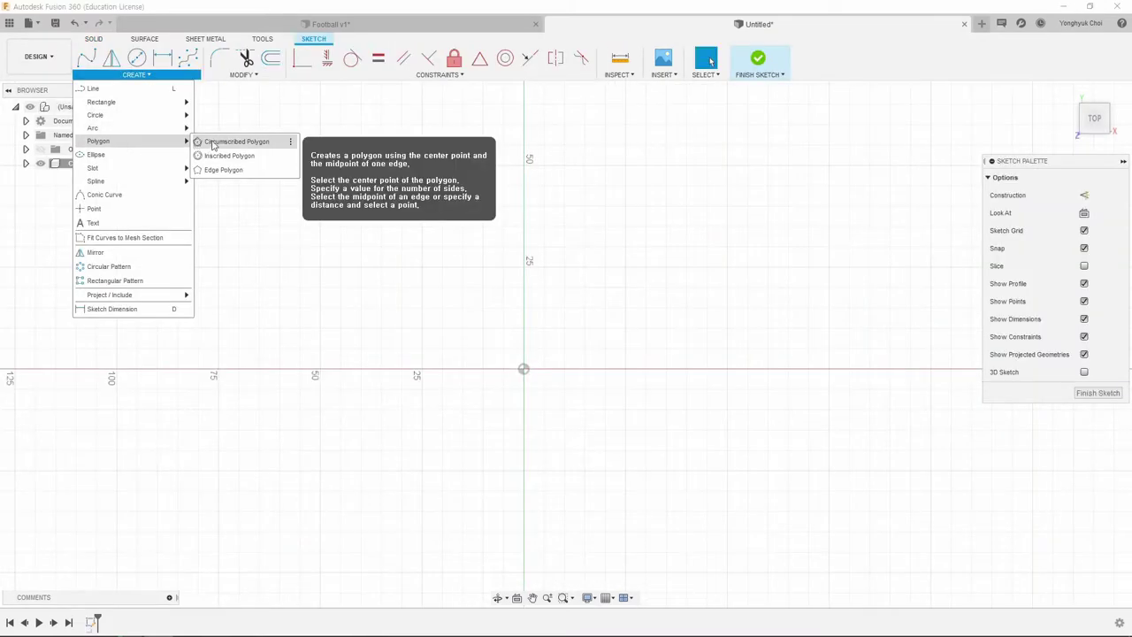
left_click(212, 144)
left_click(524, 368)
left_click(214, 144)
left_click(524, 369)
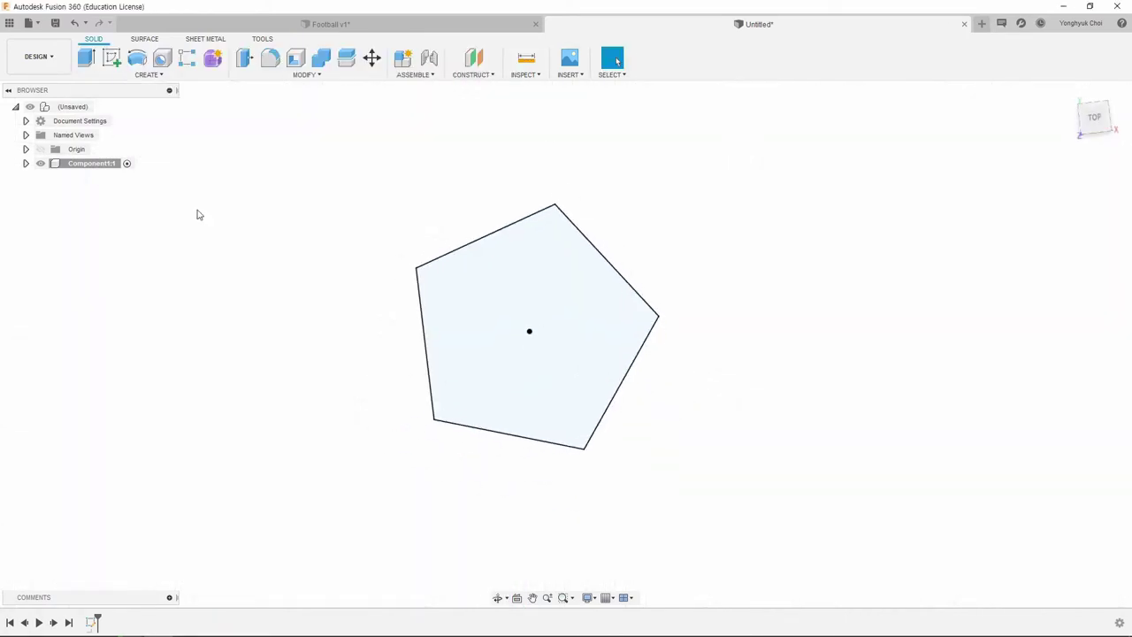
left_click(112, 62)
left_click(548, 327)
key("Return")
- In new Component2, sketch a 50 mm-sided hexagon against the pentagon's edge
left_click(350, 88)
left_click(1053, 288)
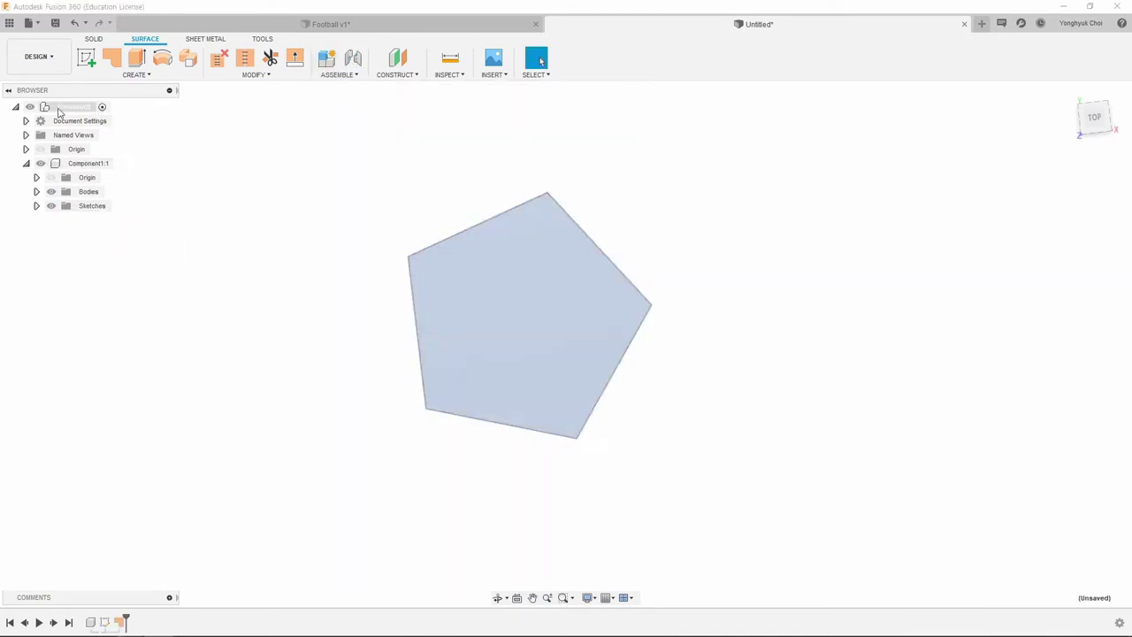
left_click(85, 58)
left_click(565, 287)
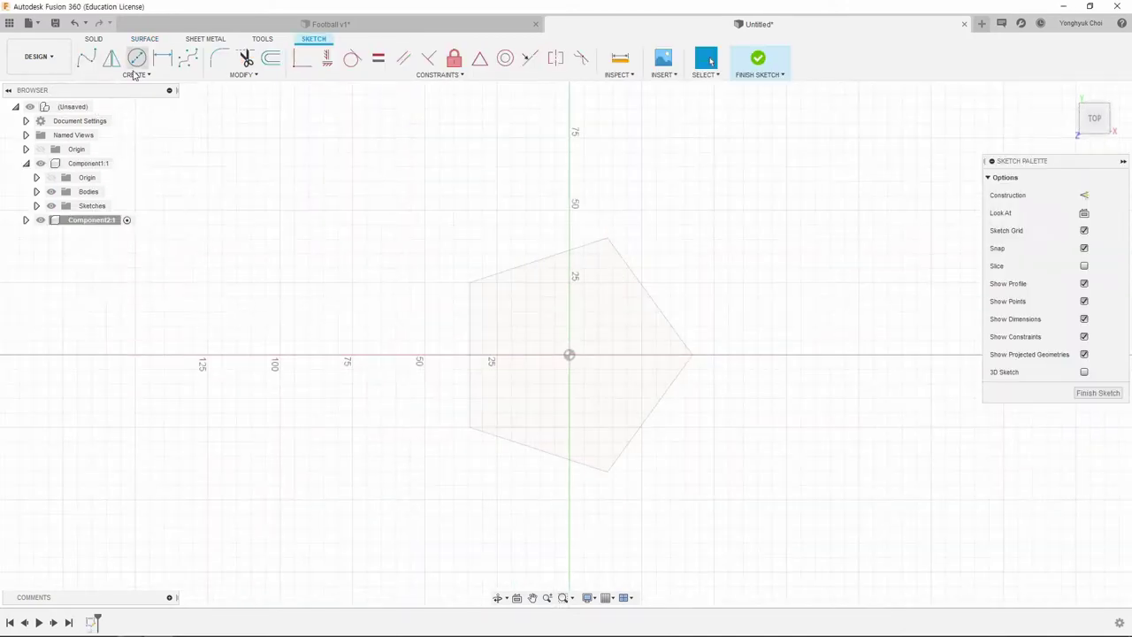
left_click(222, 142)
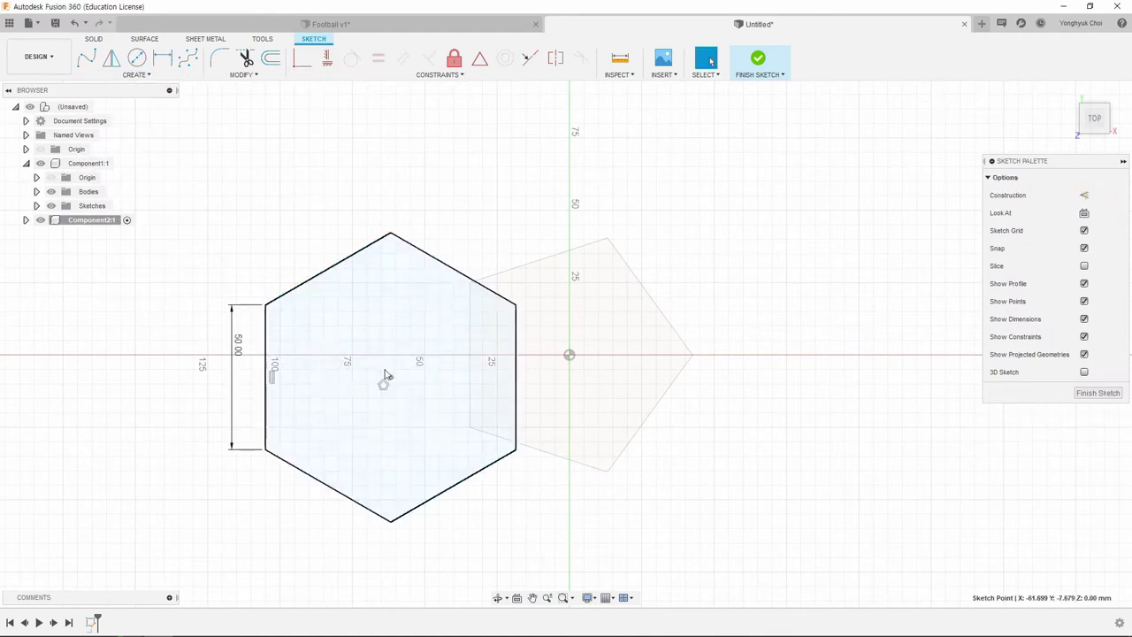
left_click_drag(386, 375, 337, 357)
left_click(758, 62)
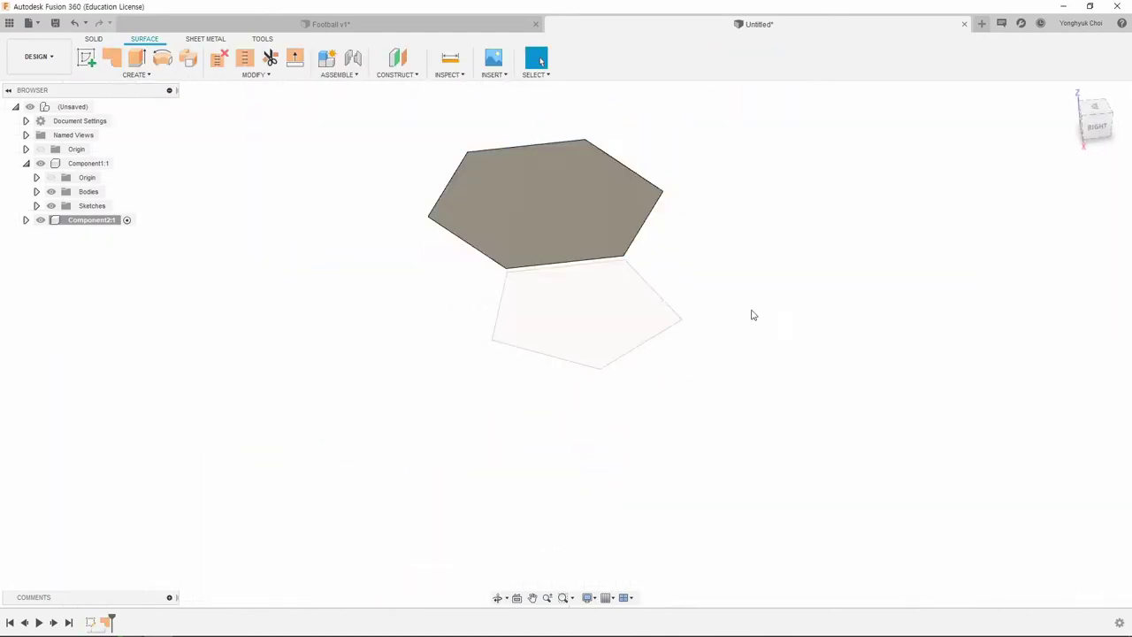
- Copy and paste the hexagon component, moving the copy 35 mm away
right_click(84, 221)
left_click(104, 411)
right_click(73, 107)
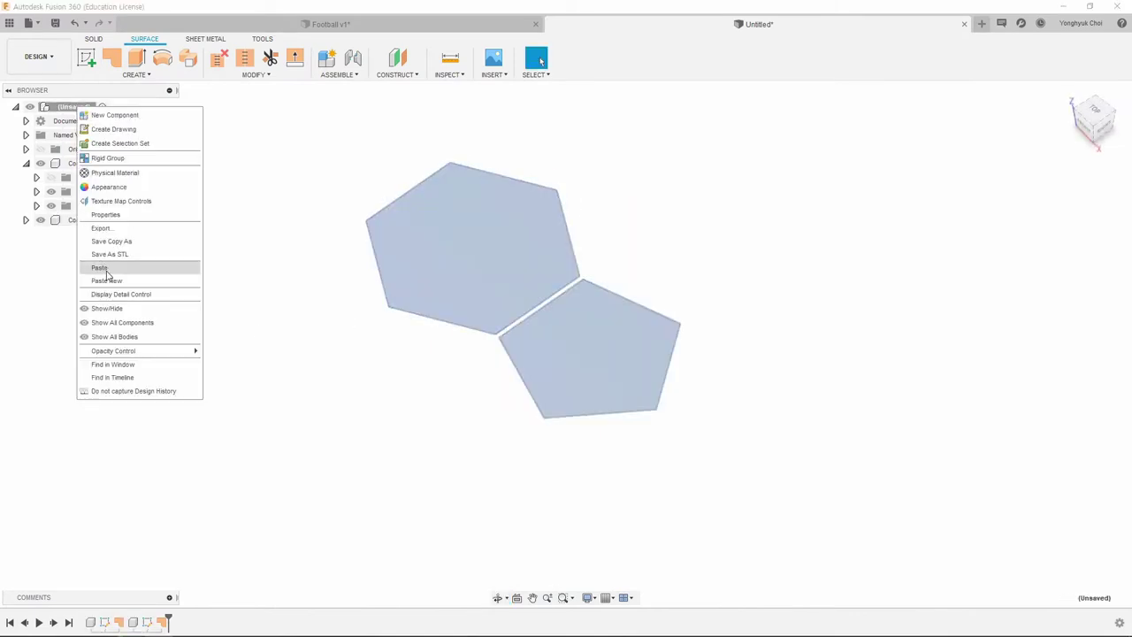
left_click(107, 271)
left_click_drag(498, 222, 369, 430)
key("Return")
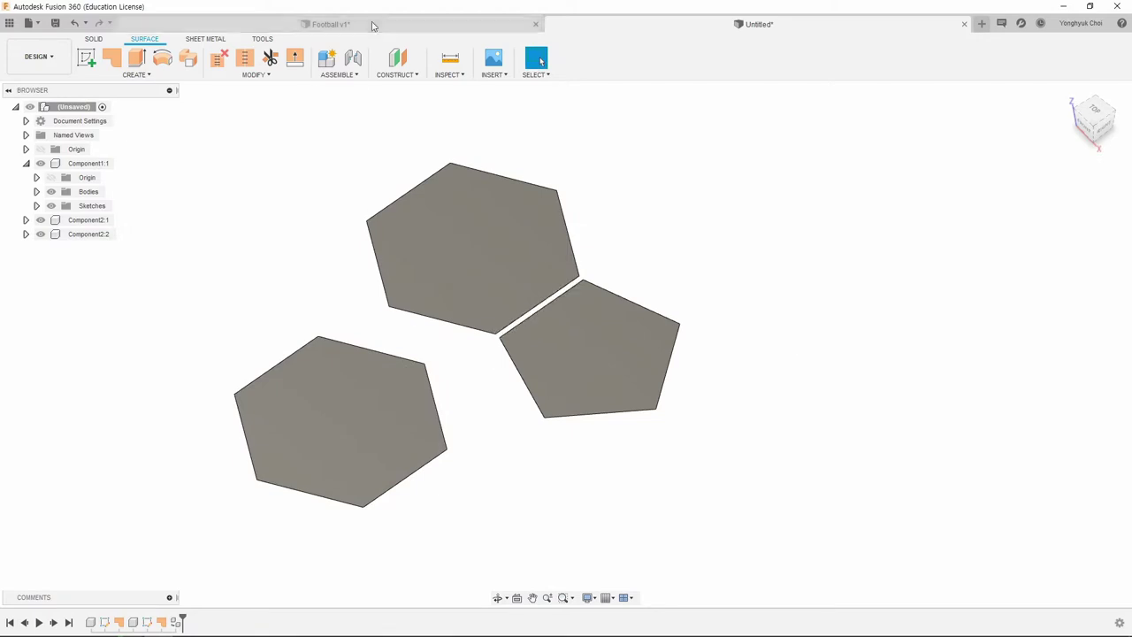
- Join a hexagon edge to a pentagon edge with a revolute joint
key("j")
left_click(537, 306)
left_click(553, 314)
left_click(1028, 195)
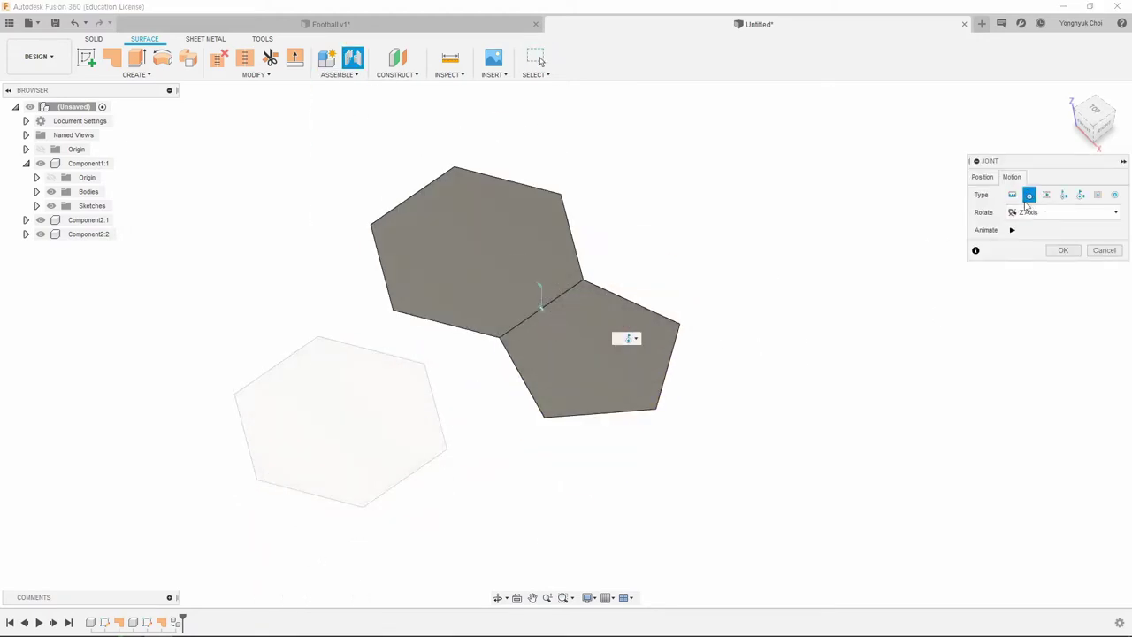
left_click(1063, 250)
- Joint the lower hexagon's edge to another pentagon edge
right_click(392, 141)
left_click(397, 100)
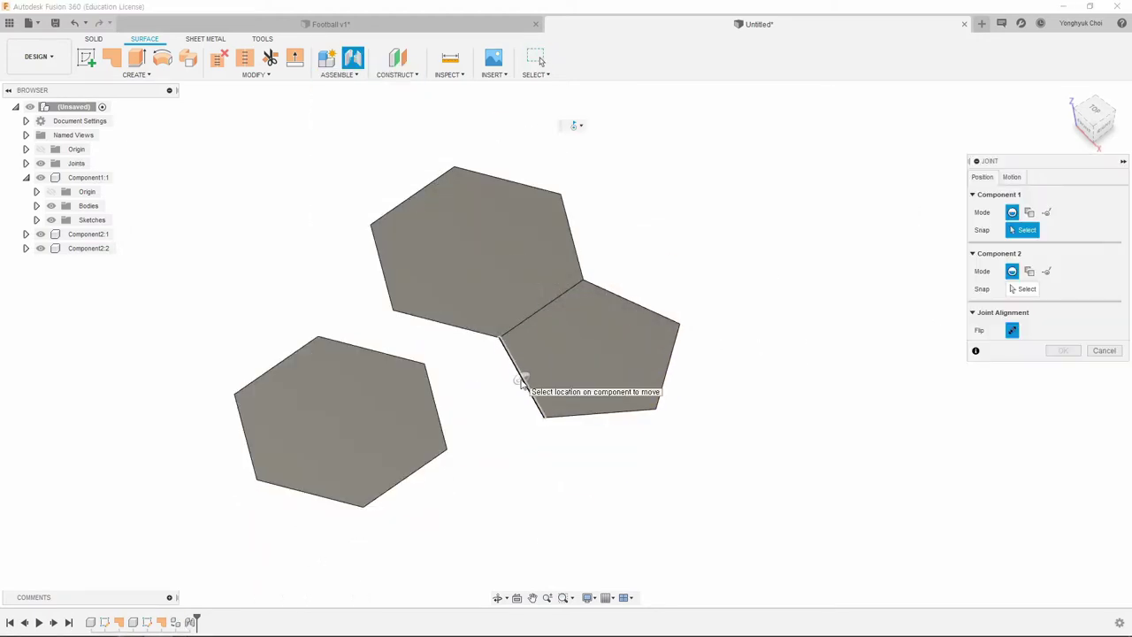
left_click(521, 377)
left_click(436, 404)
key("Escape")
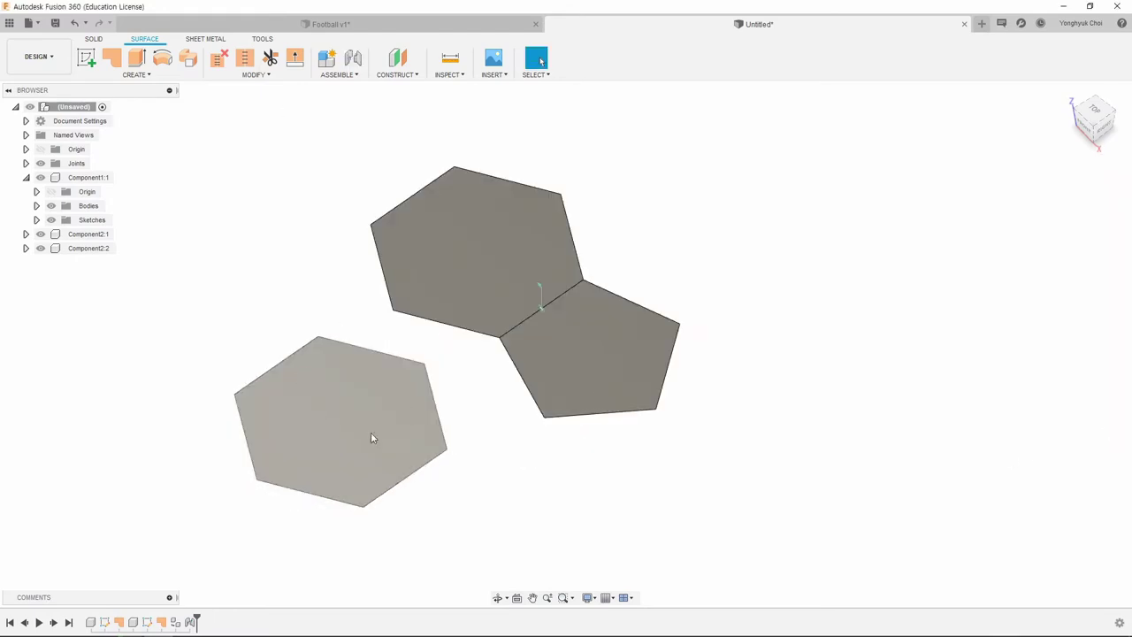
key("j")
left_click(436, 404)
left_click(521, 377)
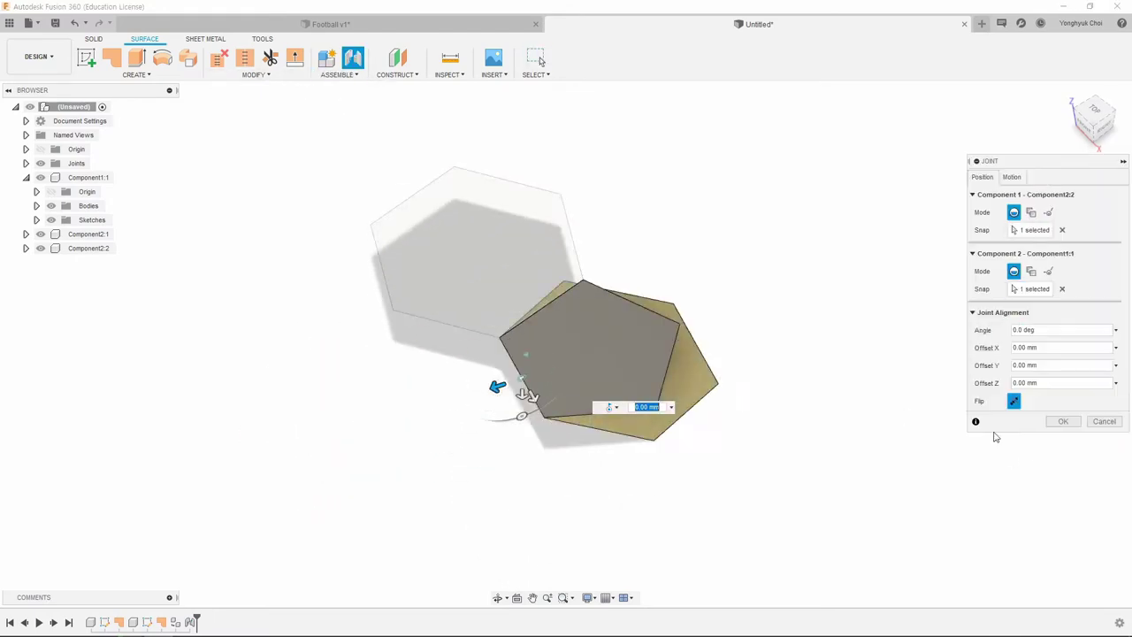
left_click(1064, 422)
mouse_move(419, 386)
left_mouse_down()
mouse_move(367, 403)
mouse_move(477, 267)
mouse_move(740, 304)
left_mouse_up()
key("ctrl+z")
- Joint the two hexagons' adjacent edges together, keeping current positions
right_click(88, 177)
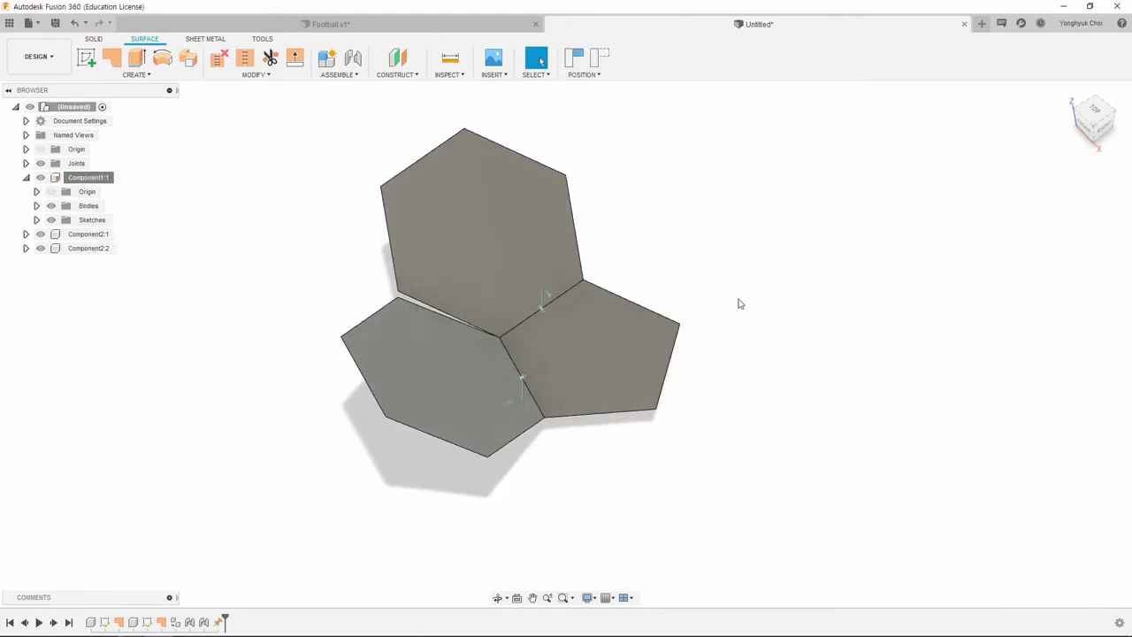
left_click(340, 74)
left_click(344, 101)
left_click(629, 342)
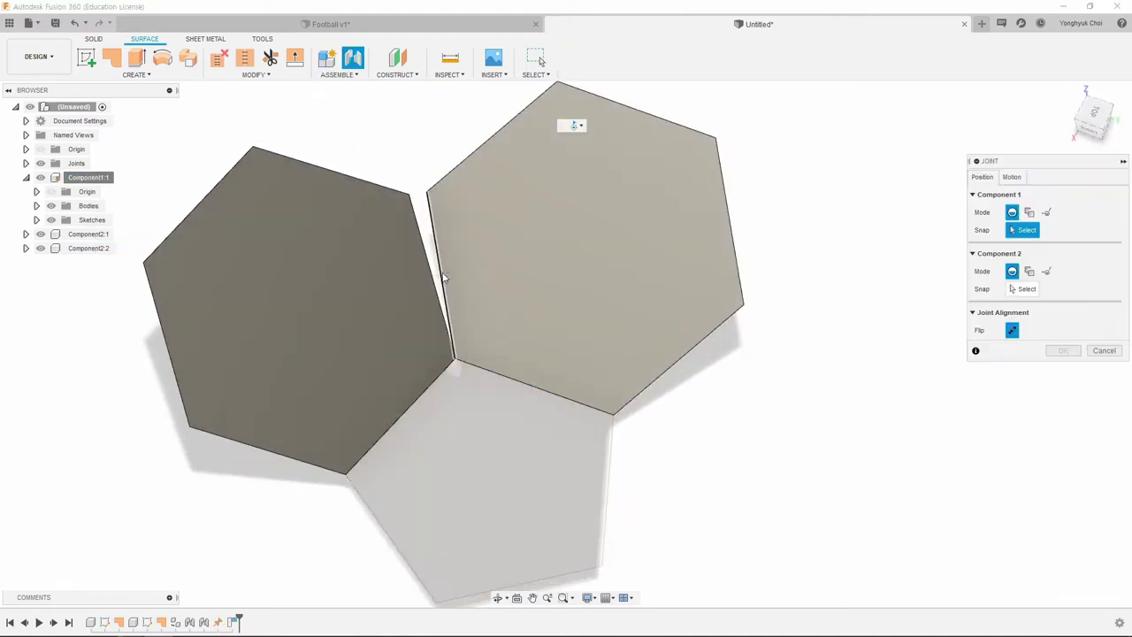
left_click(444, 277)
left_click(450, 266)
left_click(1061, 421)
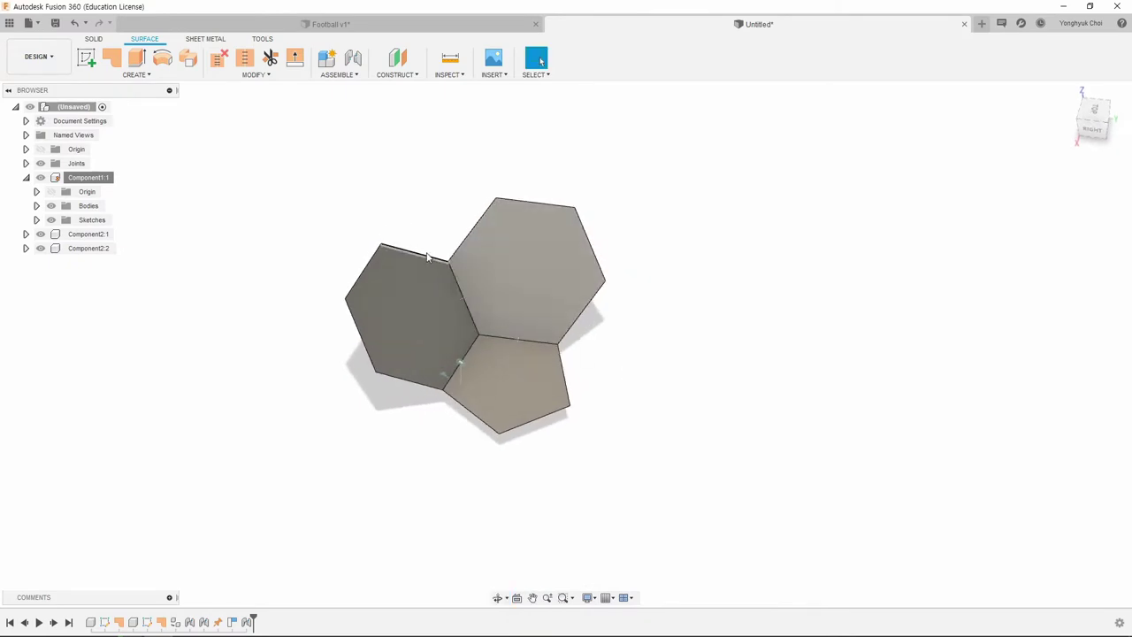
- Copy and paste the pentagon component as Component1:2
left_click(113, 380)
right_click(71, 106)
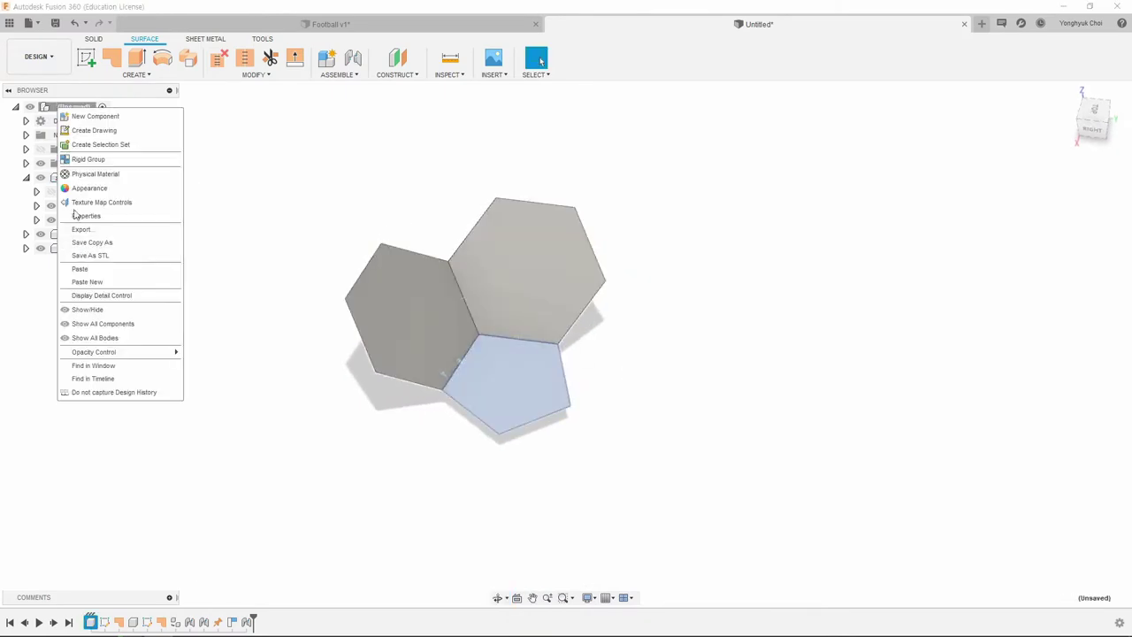
left_click(80, 215)
key("Return")
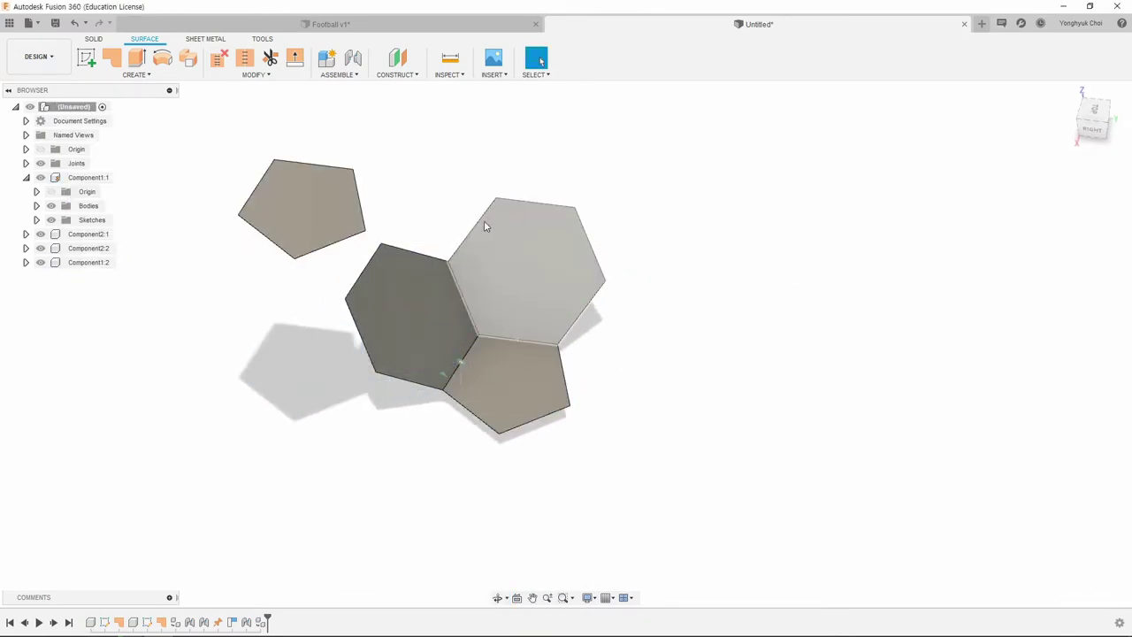
- Joint the new pentagon's edge to the matching hexagon edge
left_click(334, 102)
left_click(331, 250)
scroll(336, 177, "up", 5)
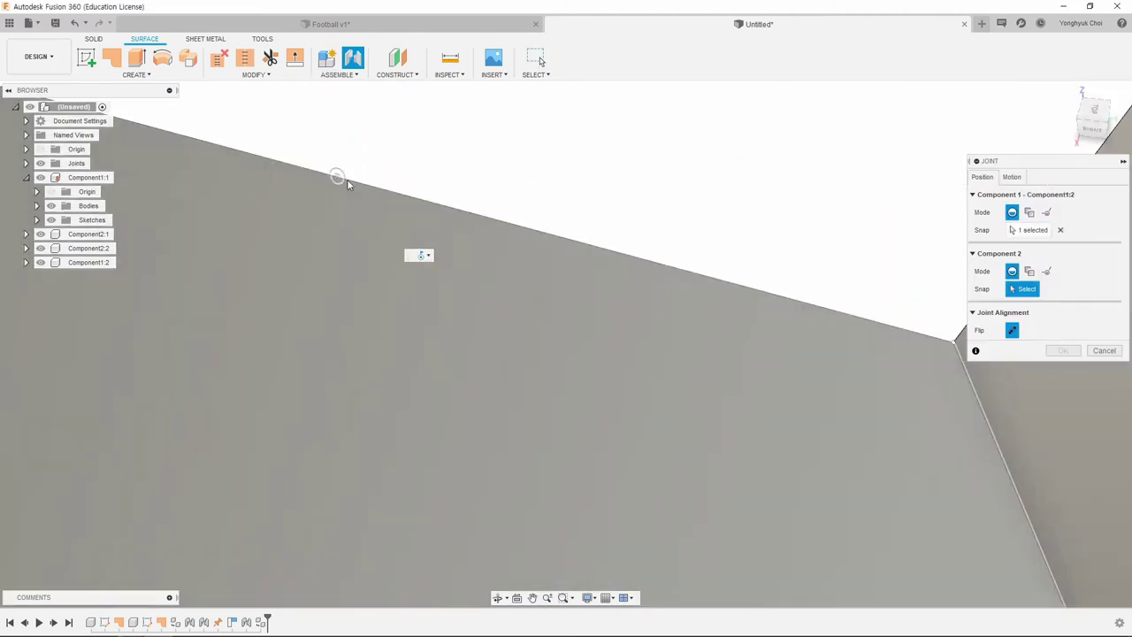
left_click(407, 265)
key("Escape")
scroll(426, 286, "down", 5)
right_click(314, 194)
left_click(365, 157)
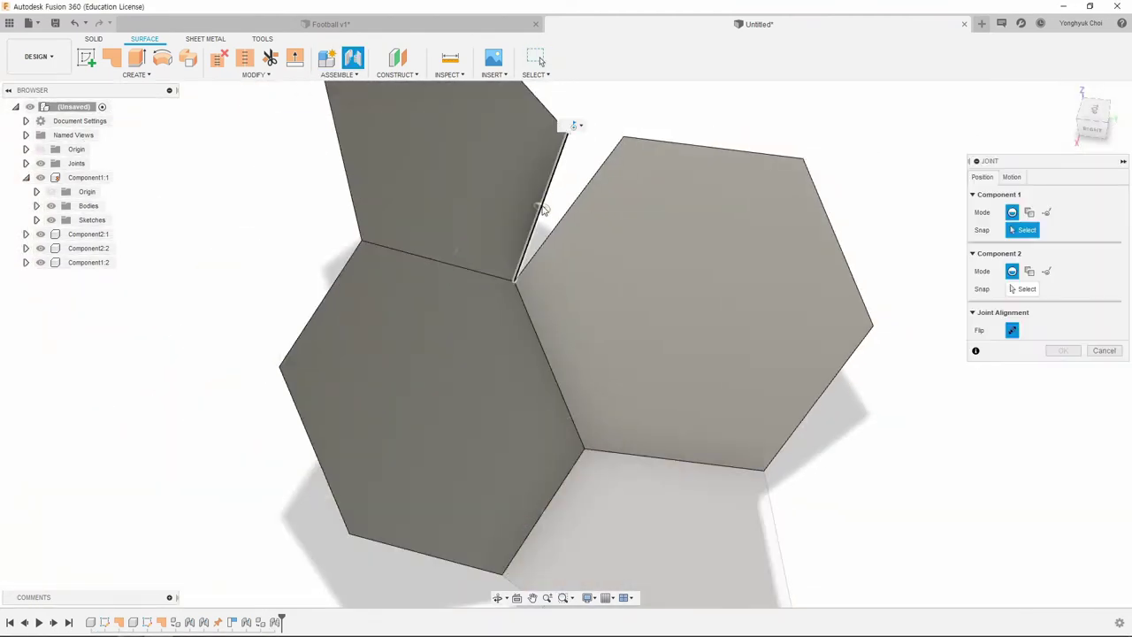
scroll(614, 233, "up", 3)
key("Return")
scroll(566, 316, "down", 3)
middle_click_drag(566, 315, 715, 253, "shift")
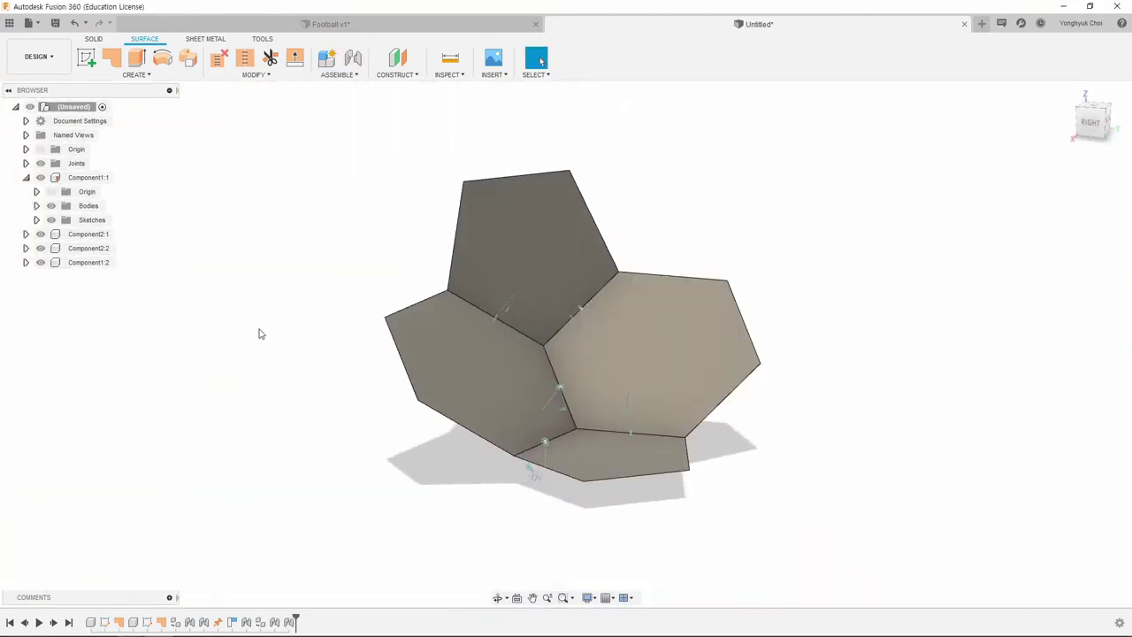
- Paste a copy of the hexagon component and move it up away from the cluster
right_click(80, 234)
key("m")
left_click_drag(657, 363, 682, 214)
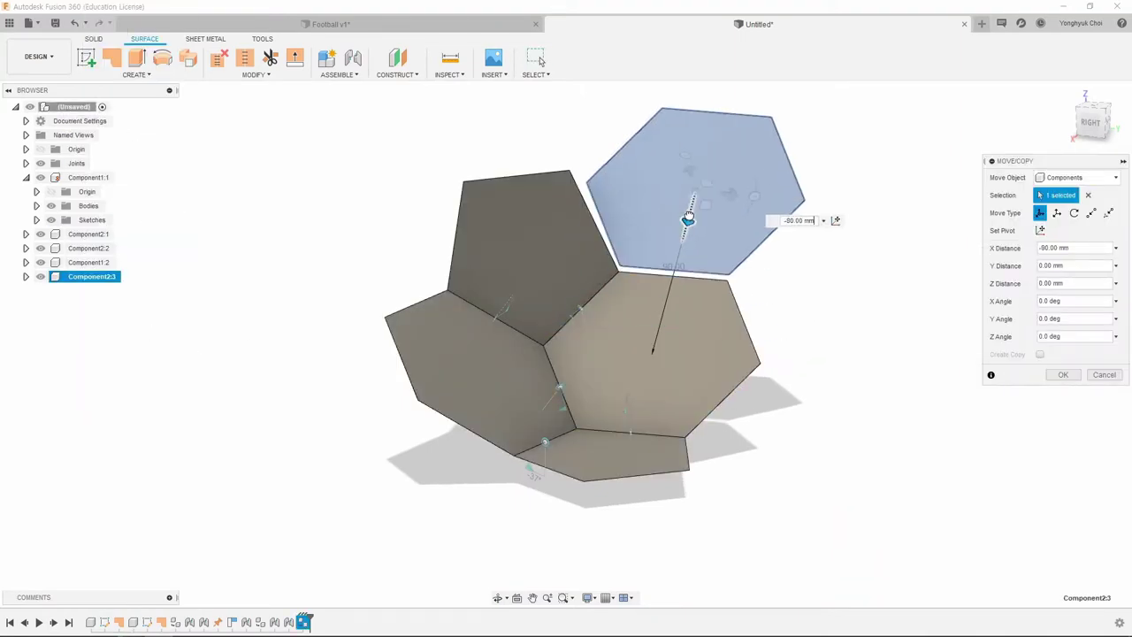
key("Return")
scroll(624, 293, "up", 1)
- Joint the new hexagon's edge to the adjacent pentagon edge
left_click(352, 57)
left_click(566, 303)
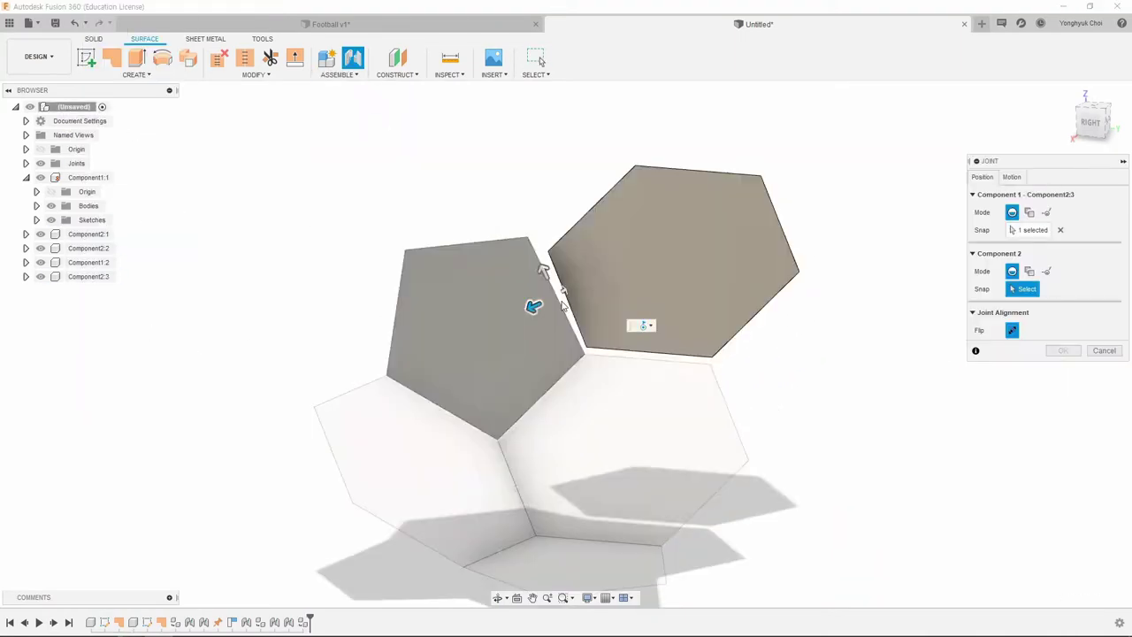
left_click(535, 305)
left_click(1063, 421)
- Joint the third hexagon's edge to its neighbouring hexagon's edge
left_click(352, 57)
left_click(662, 362)
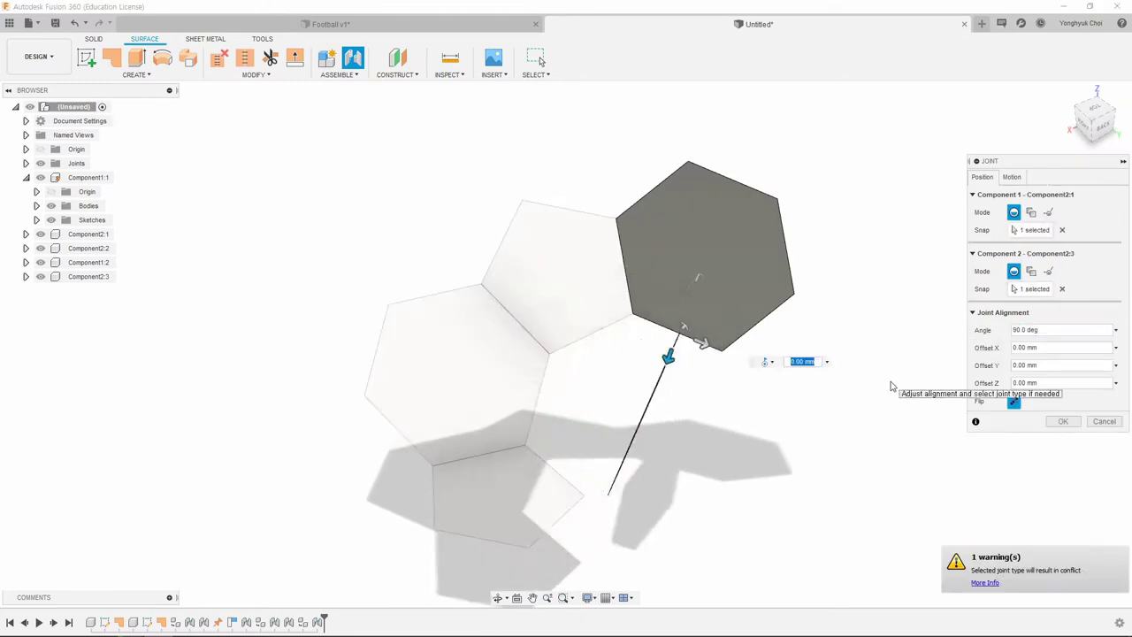
key("Escape")
left_click(339, 74)
left_click(340, 103)
left_click(662, 348)
left_click(619, 354)
left_click(1064, 422)
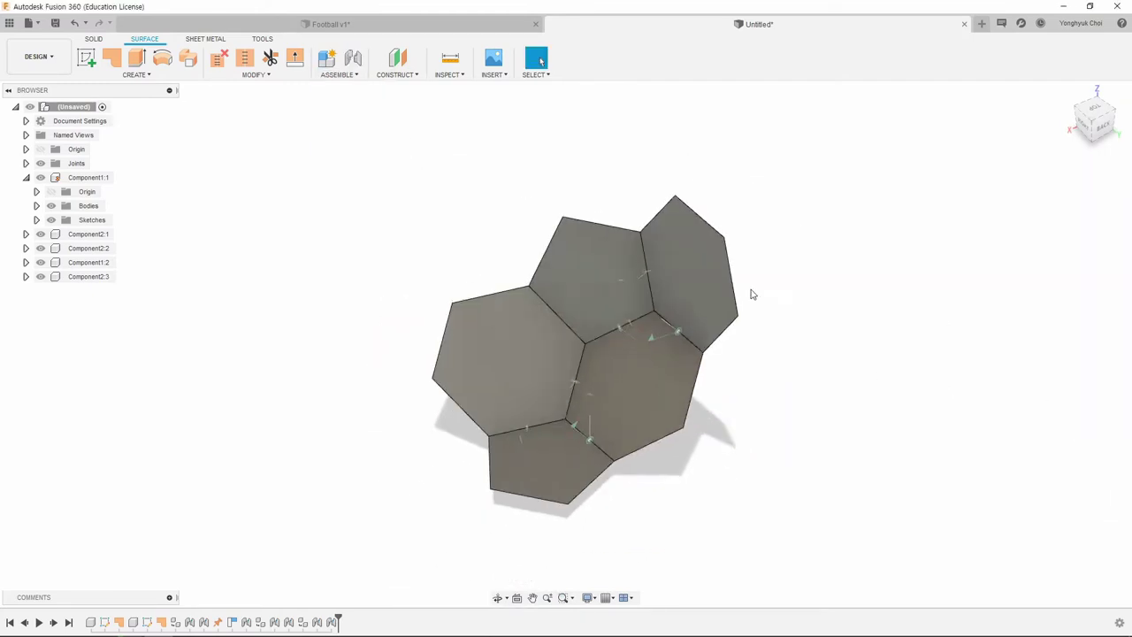
middle_click_drag(751, 293, 688, 287, "shift")
middle_click_drag(625, 257, 566, 292, "shift")
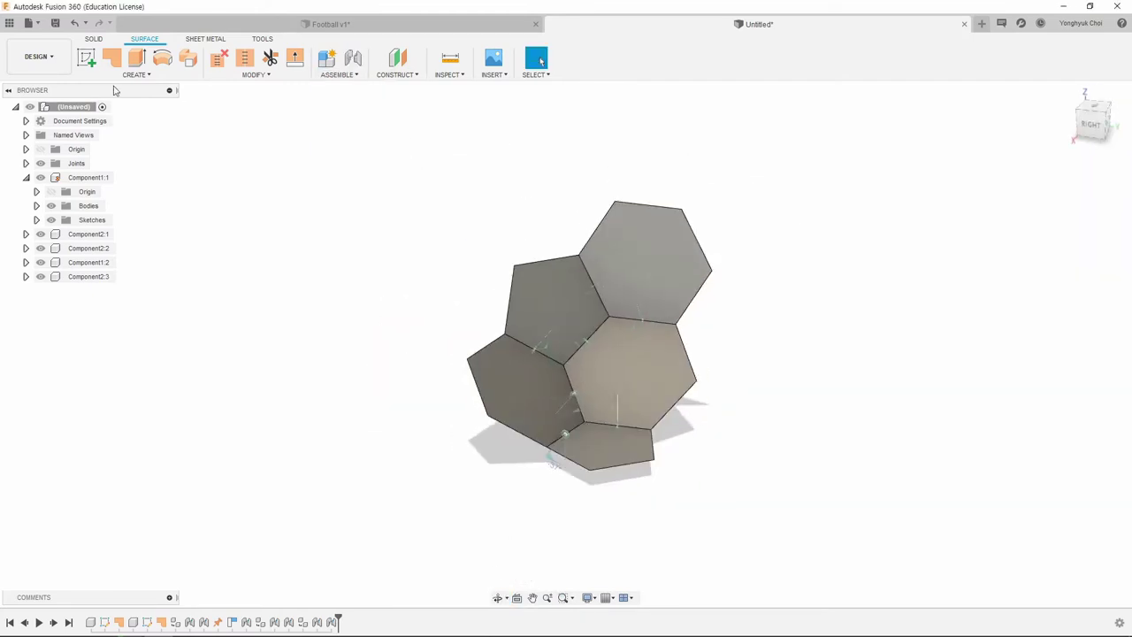
left_click(86, 58)
- Start a sketch on the panel face and project the panel outlines into it
left_click(522, 442)
left_click(135, 74)
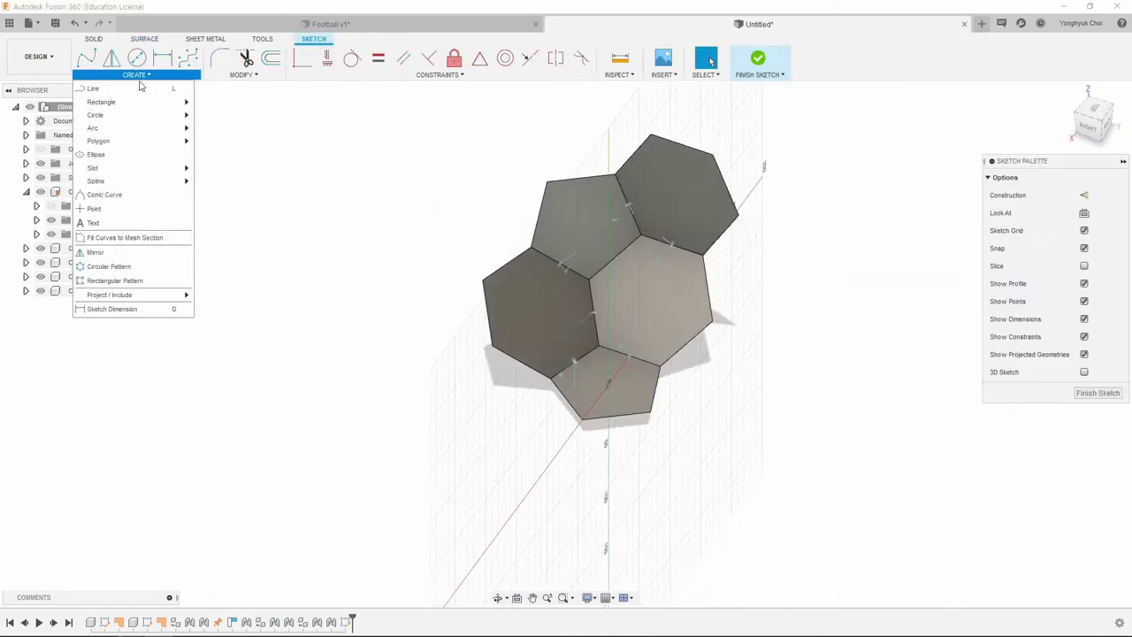
left_click(214, 294)
left_click(614, 384)
left_click(914, 232)
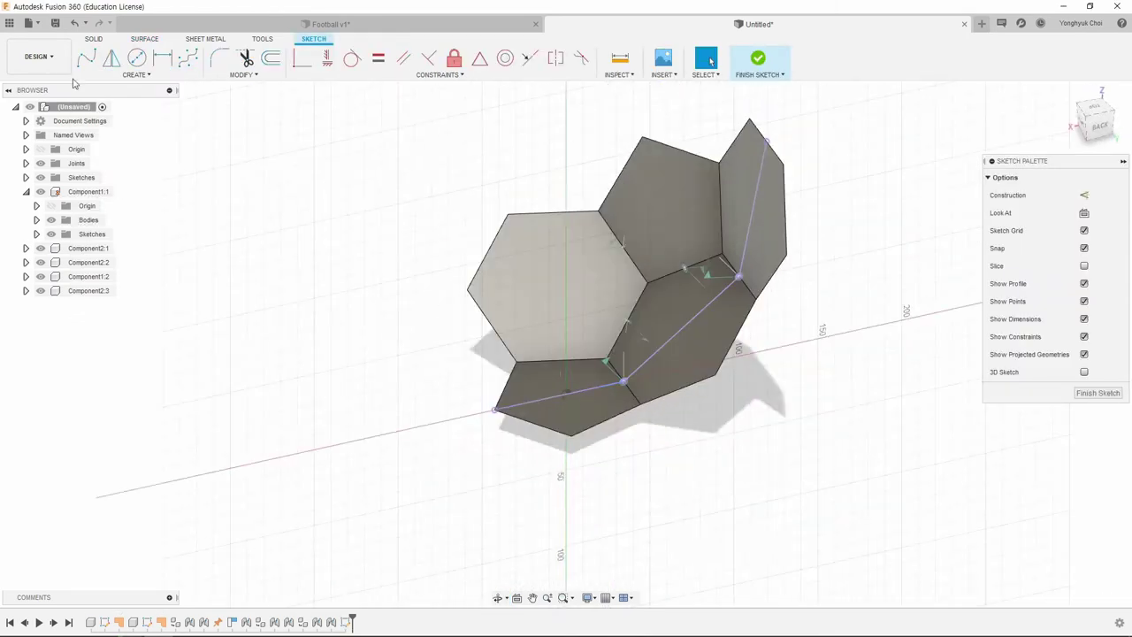
scroll(402, 396, "up", 5)
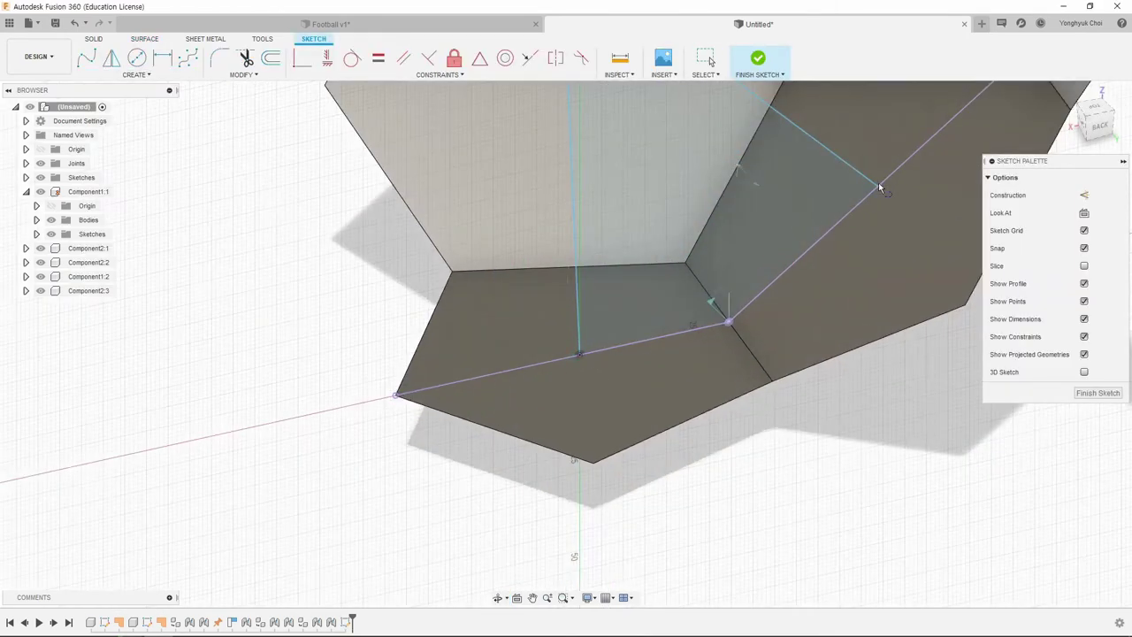
scroll(880, 187, "down", 3)
middle_click_drag(778, 307, 772, 260, "shift")
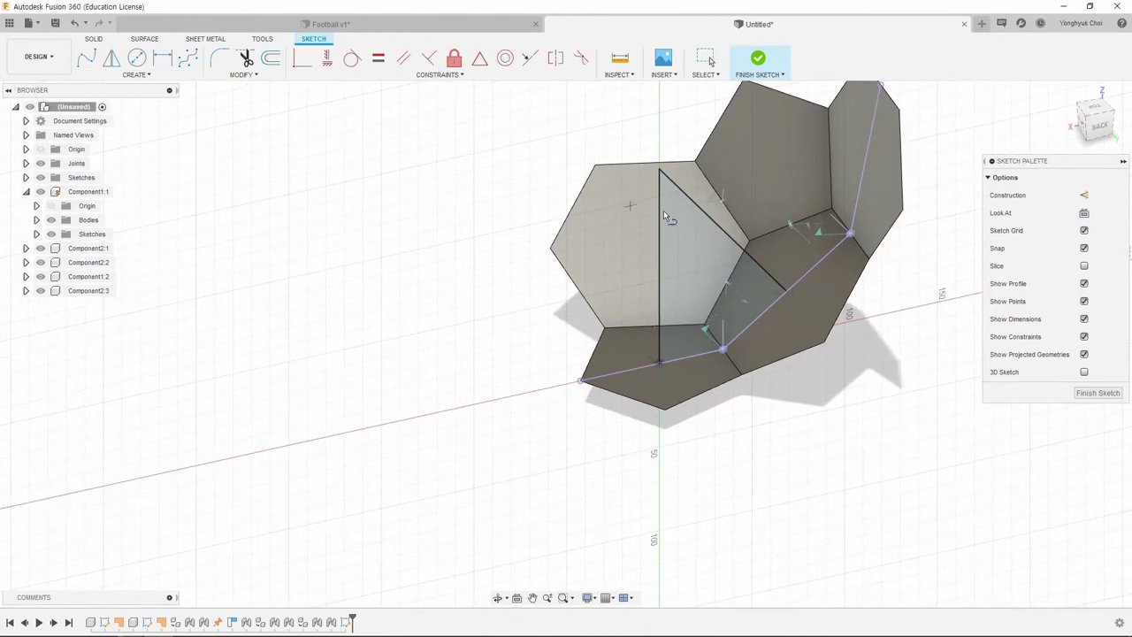
middle_click_drag(867, 164, 762, 316, "shift")
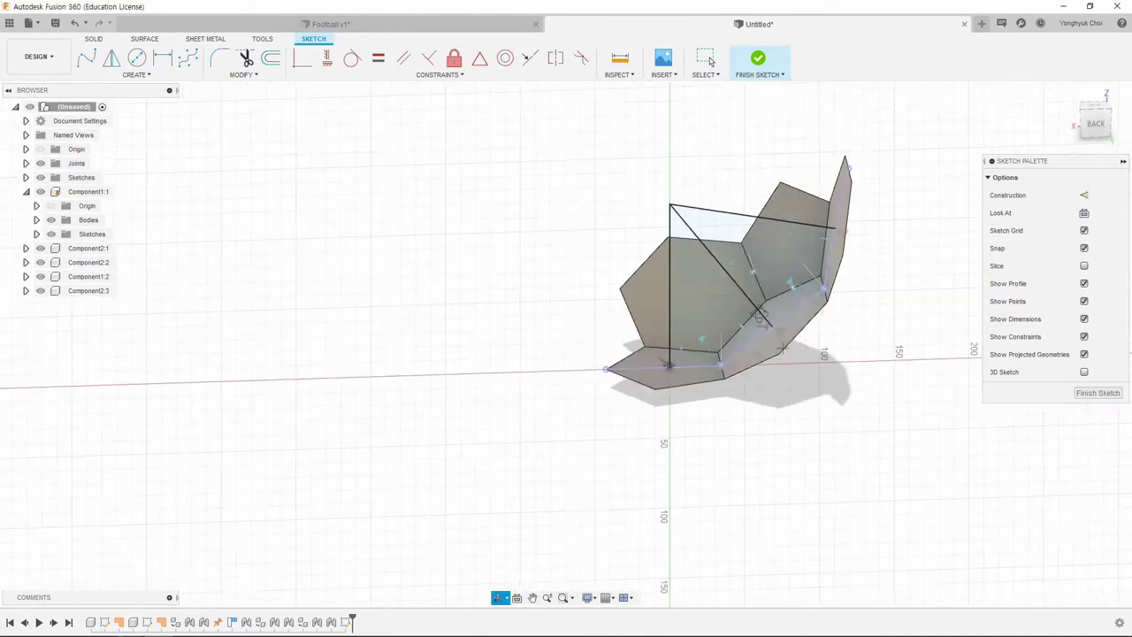
- Draw a 220 mm circle, offset it inward, add a centre line, and trim to a half ring
left_click(854, 443)
scroll(748, 259, "up", 2)
type("c220")
key("Return")
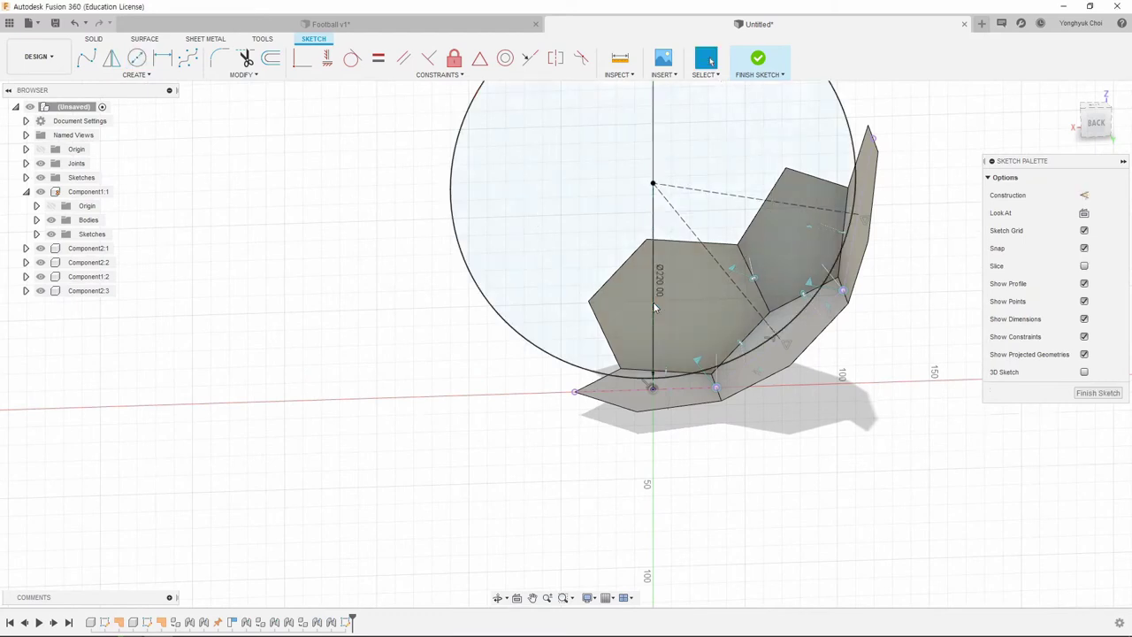
key("Escape")
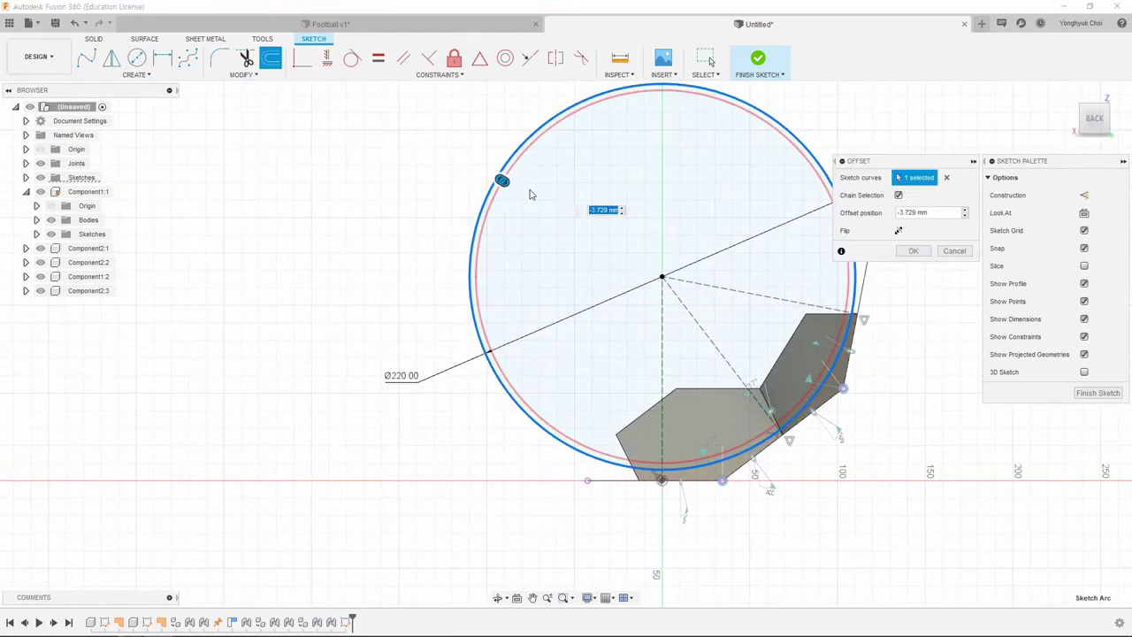
key("Return")
scroll(415, 324, "down", 1)
left_click(119, 75)
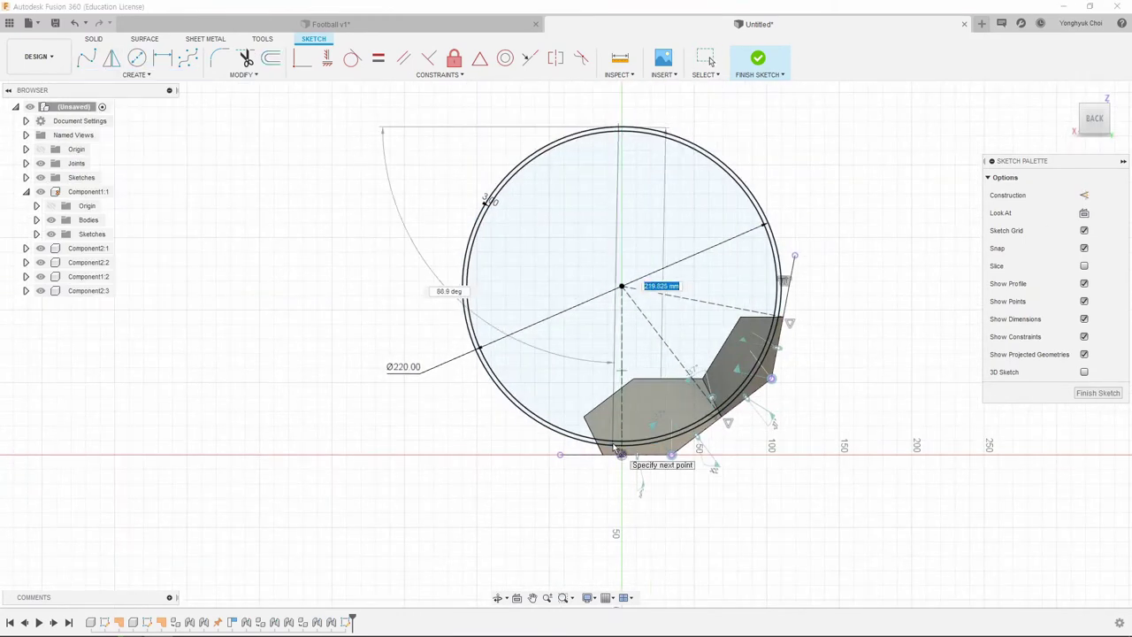
left_click(619, 453)
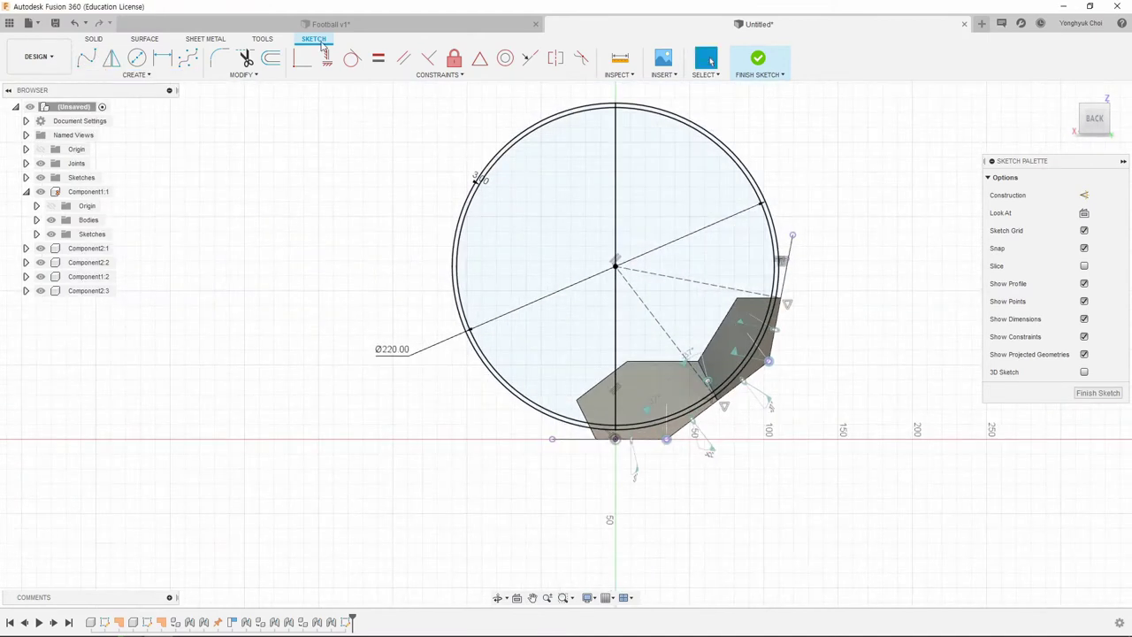
left_click(622, 185)
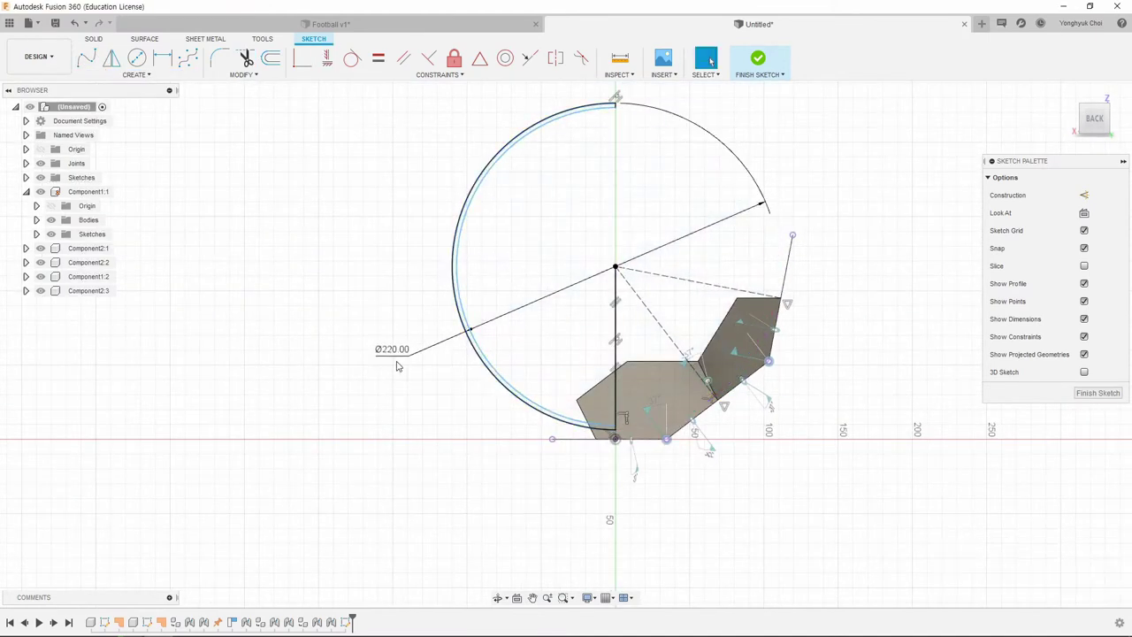
scroll(482, 275, "up", 1)
left_click(1097, 392)
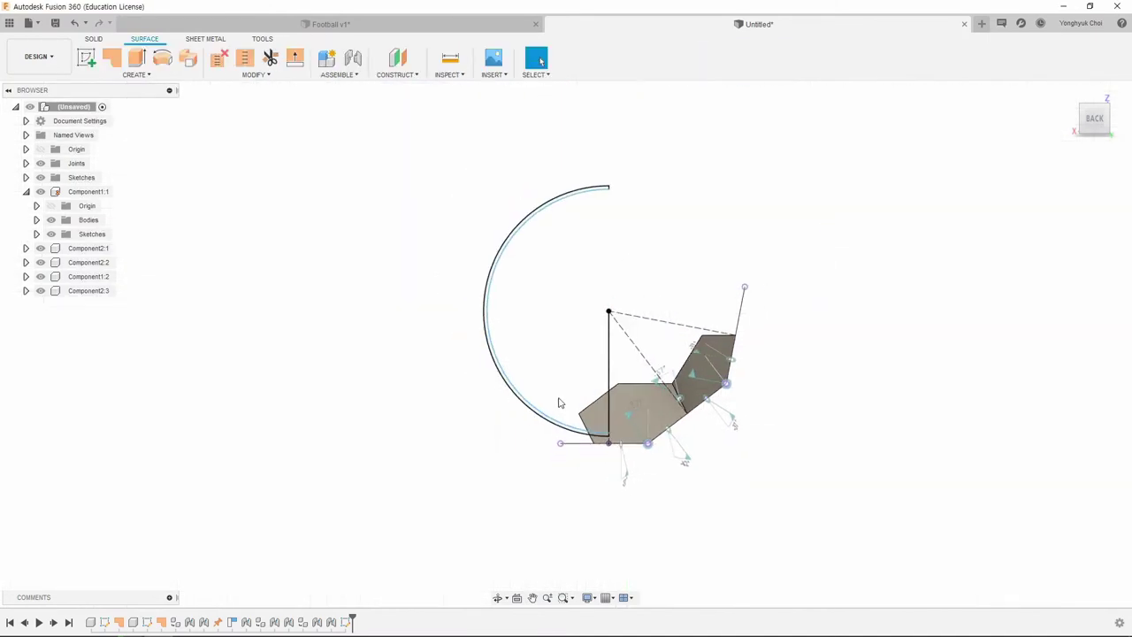
- Revolve the half ring about the vertical line into a spherical shell
left_click(137, 58)
left_click(649, 371)
left_click(991, 268)
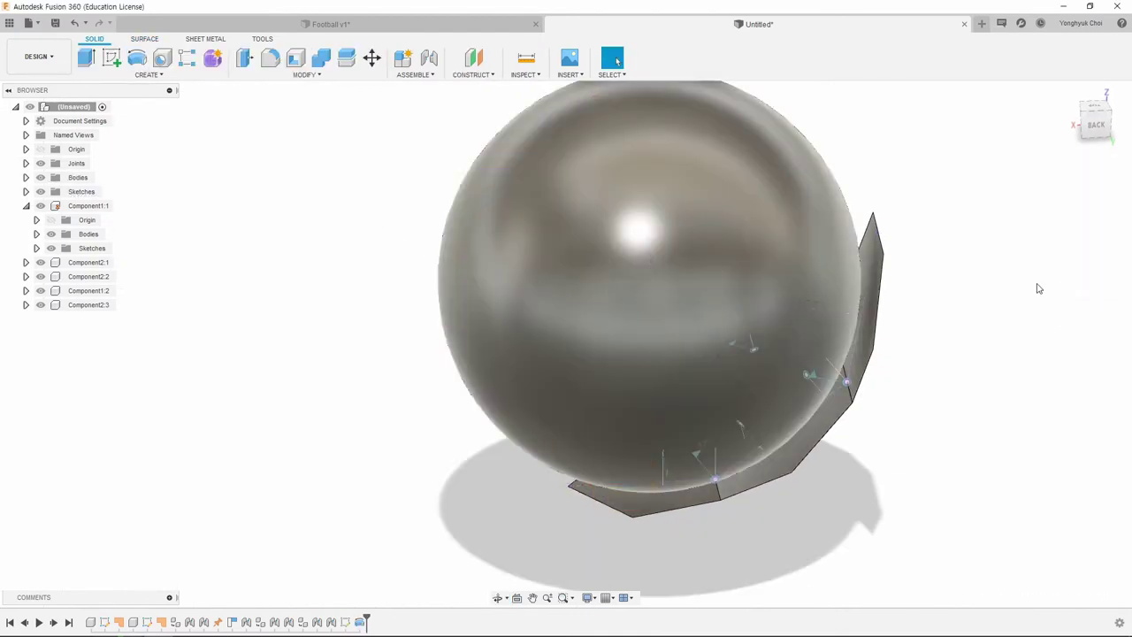
- Loft from the pentagon face to the sphere centre point with Intersect
left_click(93, 188)
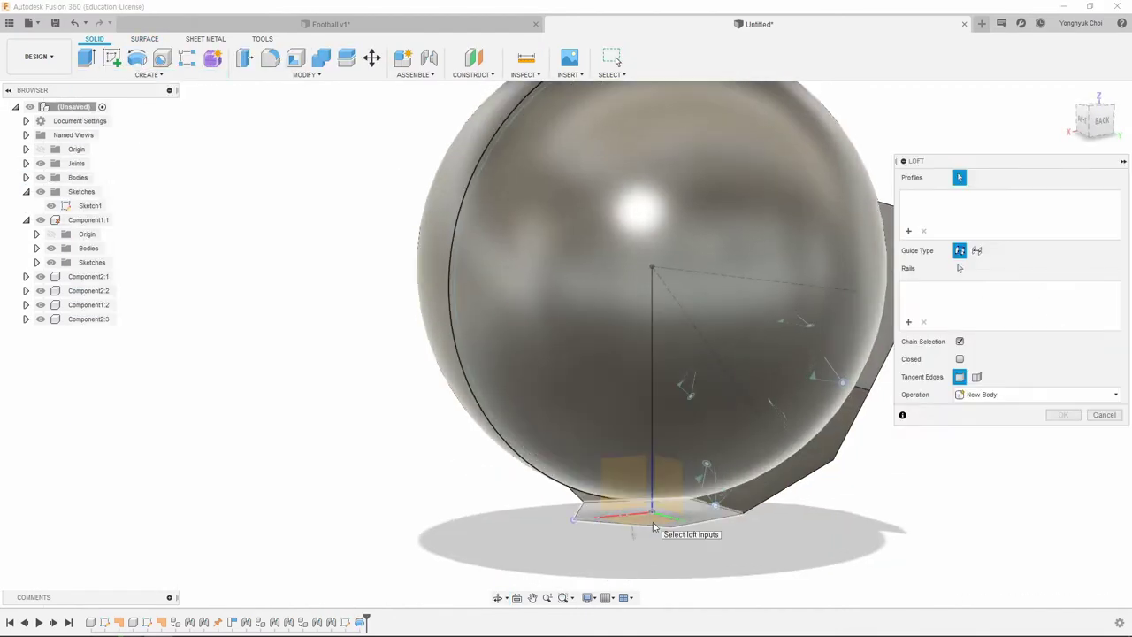
left_click(652, 267)
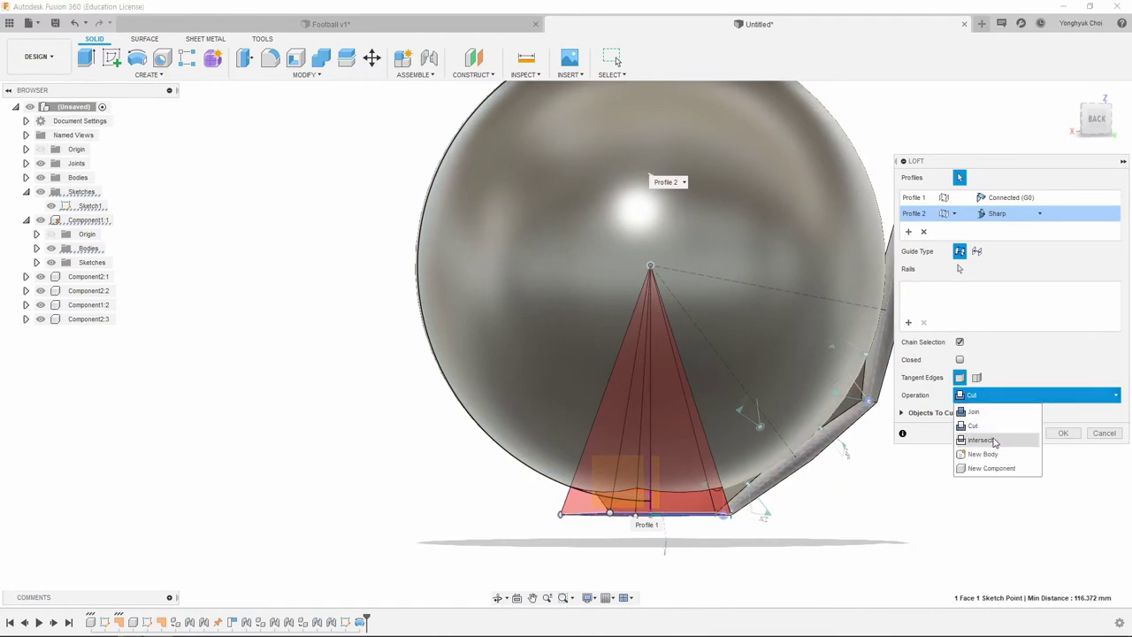
left_click(980, 439)
scroll(530, 459, "up", 5)
key("Return")
- Revolve the half-ring profile again about the centre line as a separate new body
key("f")
left_click(770, 518)
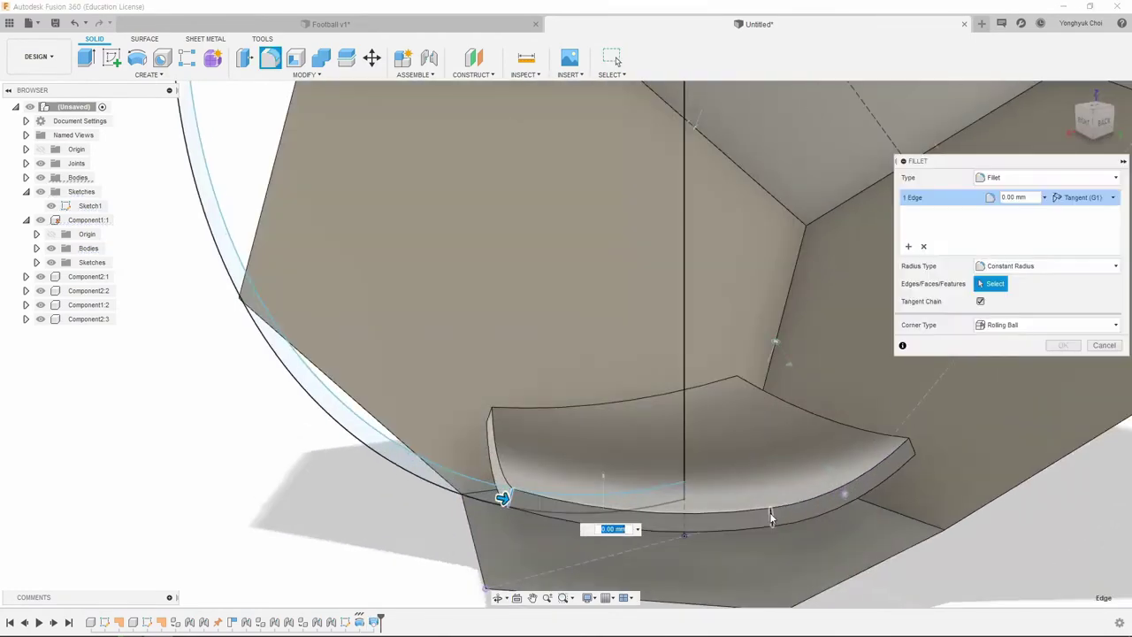
key("Escape")
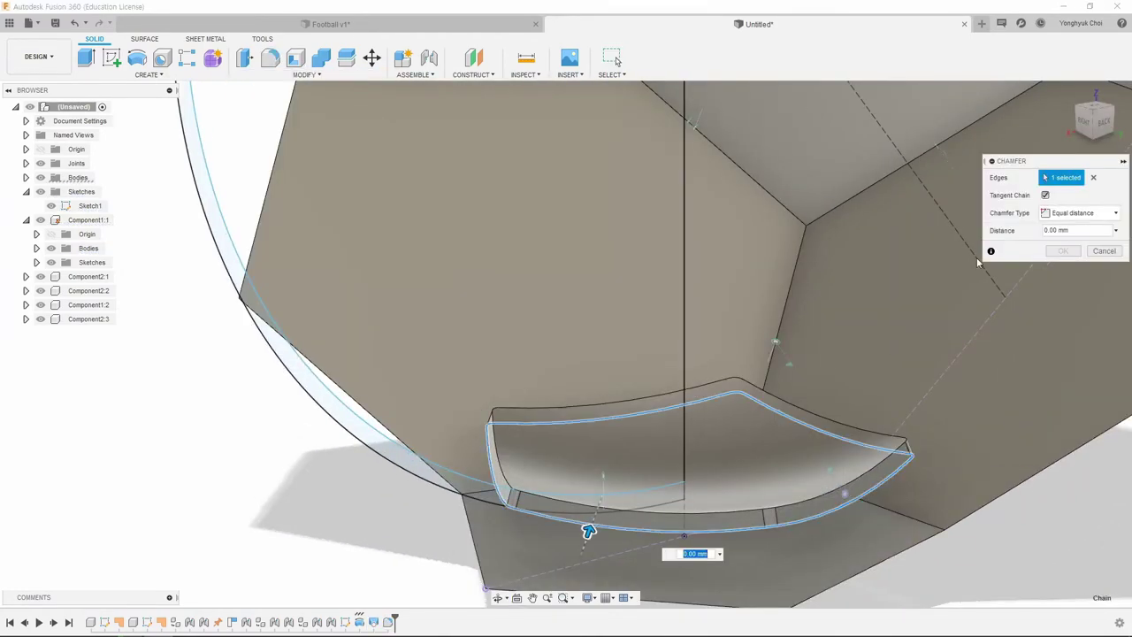
mouse_move(501, 396)
middle_mouse_down("shift")
mouse_move(454, 233)
mouse_move(411, 173)
middle_mouse_up("shift")
key("r")
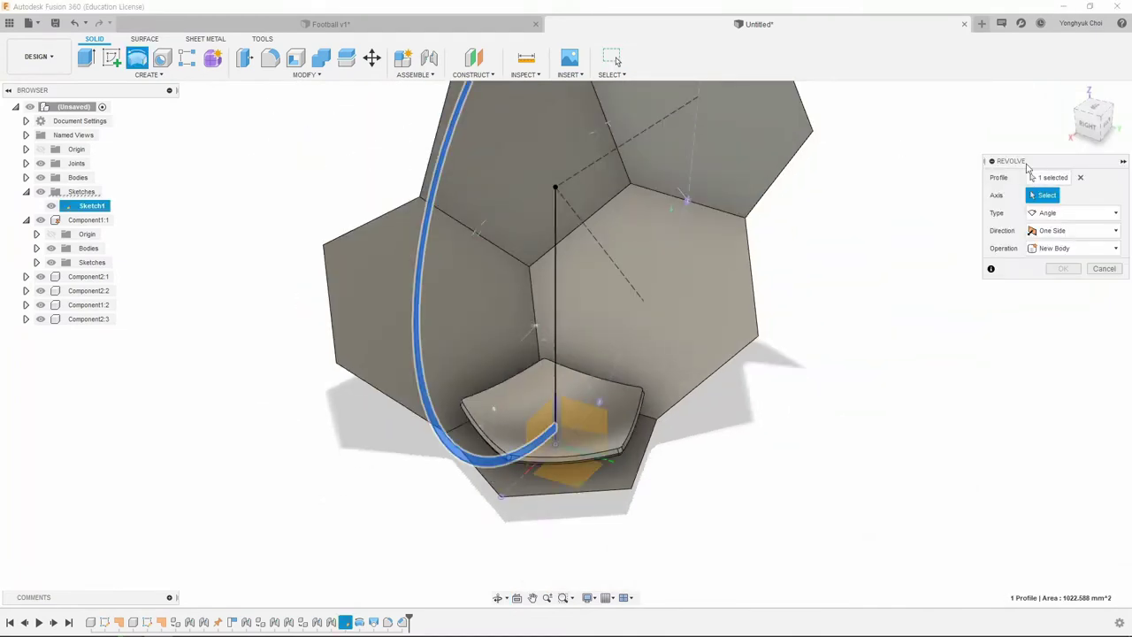
left_click(554, 415)
left_click(1054, 325)
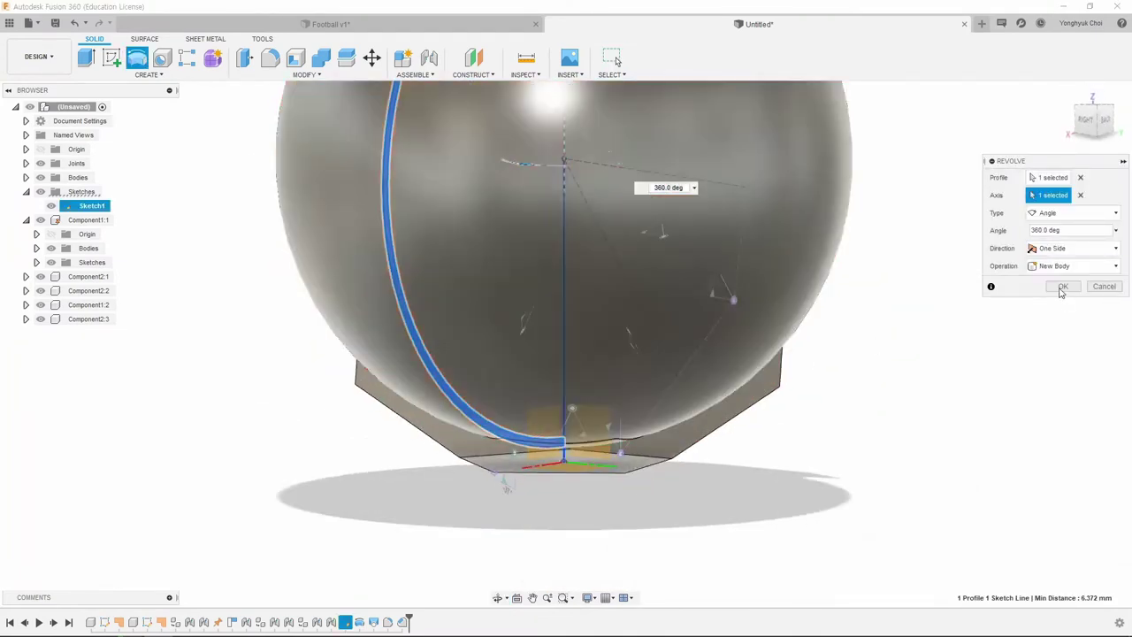
key("Return")
- Loft from the hexagon face to the sphere centre point with Intersect
left_click(97, 188)
left_click(404, 354)
left_click(619, 230)
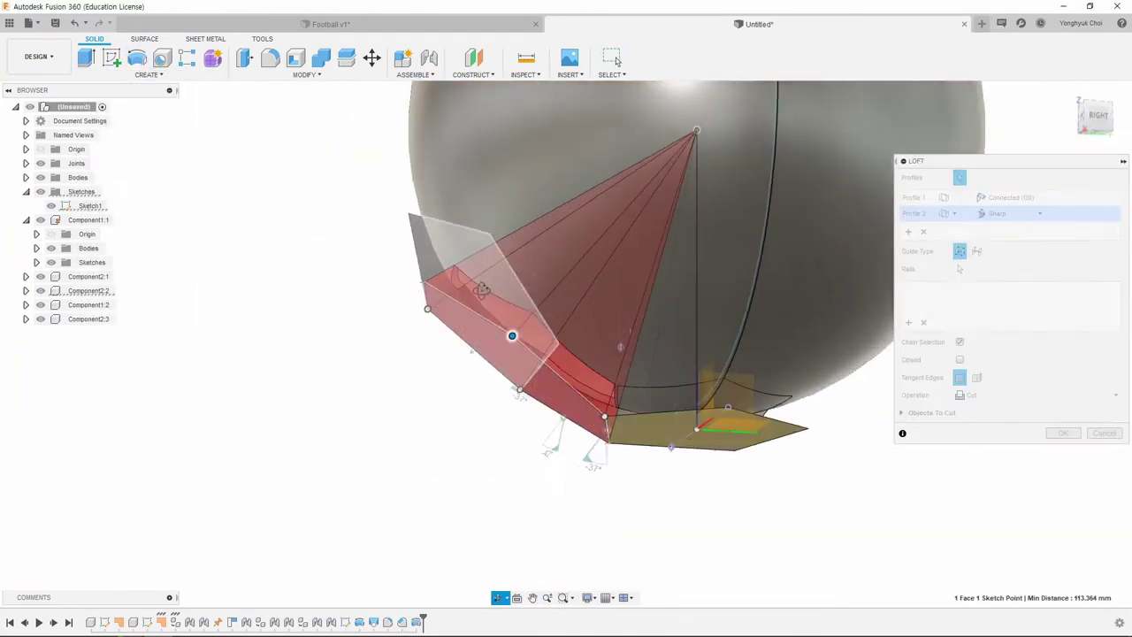
left_click(967, 394)
left_click(973, 442)
left_click(1065, 439)
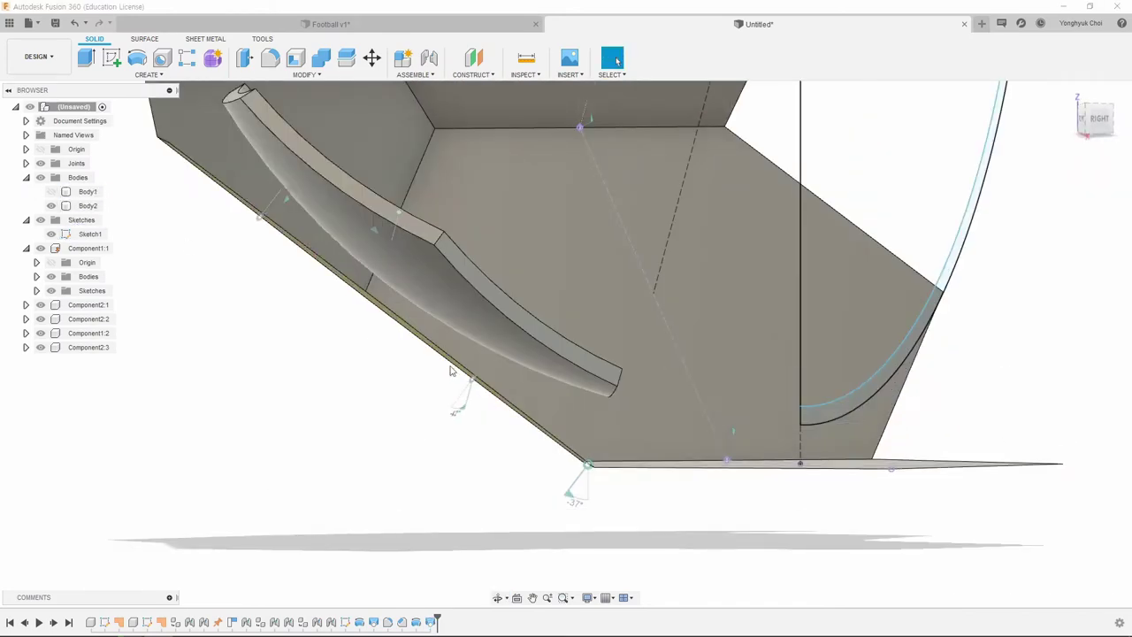
- Fillet the new panel's edges and select Body2 for a circular pattern
key("f")
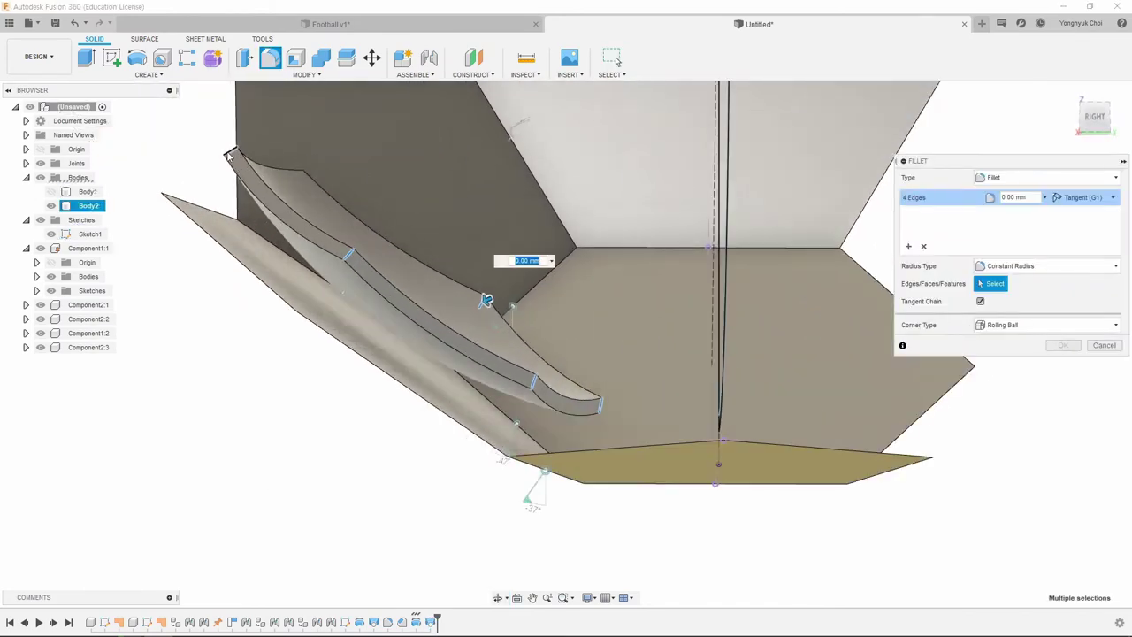
scroll(564, 352, "up", 5)
key("Return")
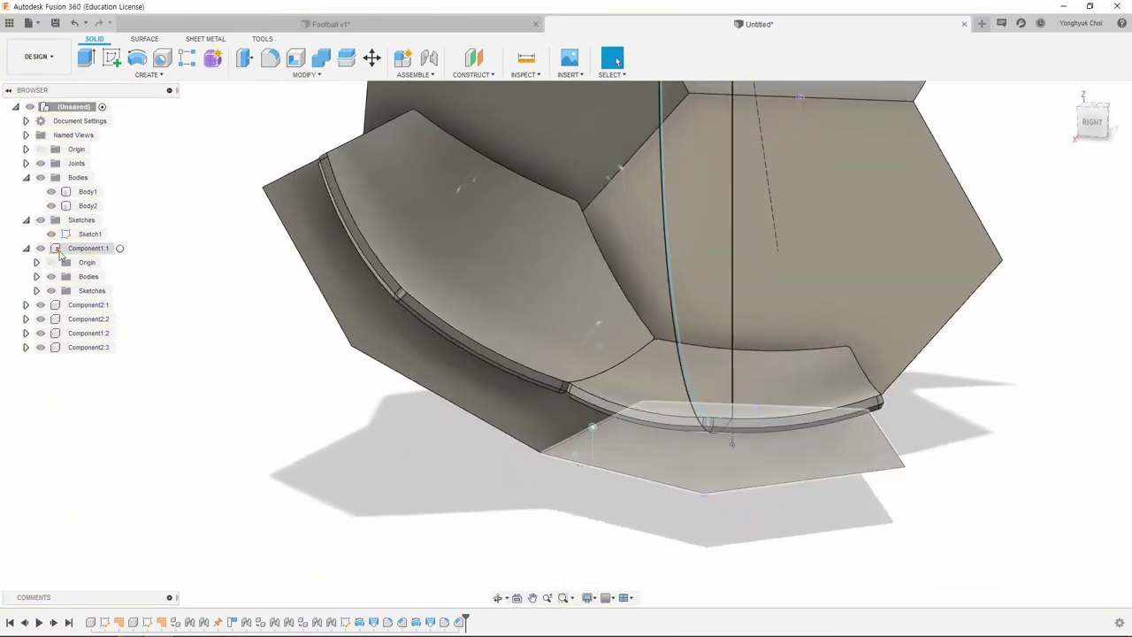
left_click(491, 294)
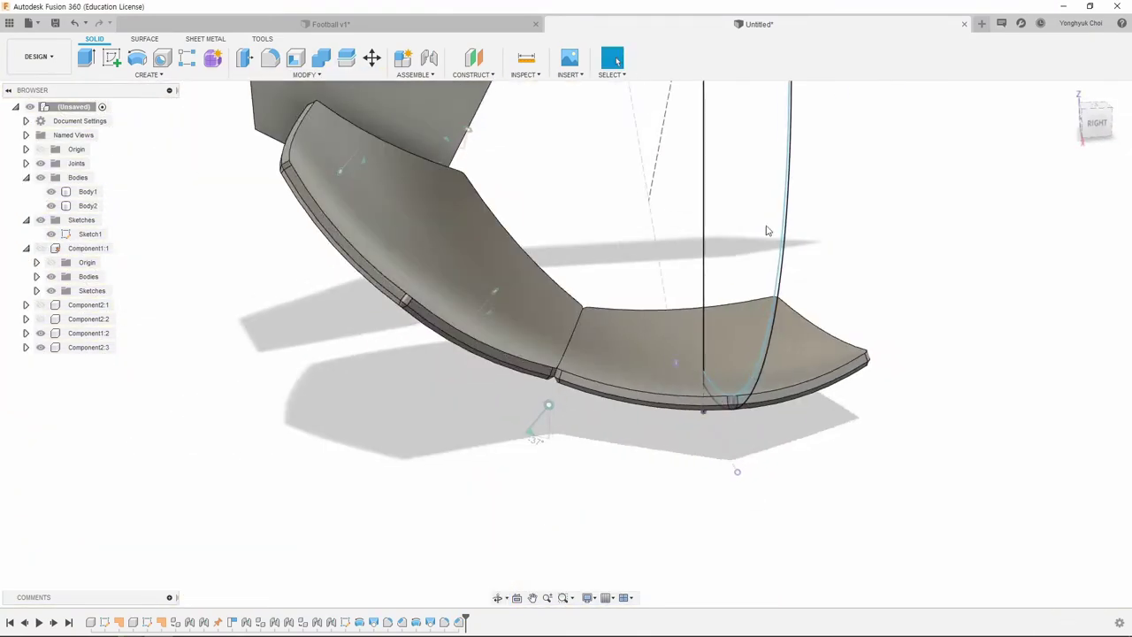
left_click(234, 360)
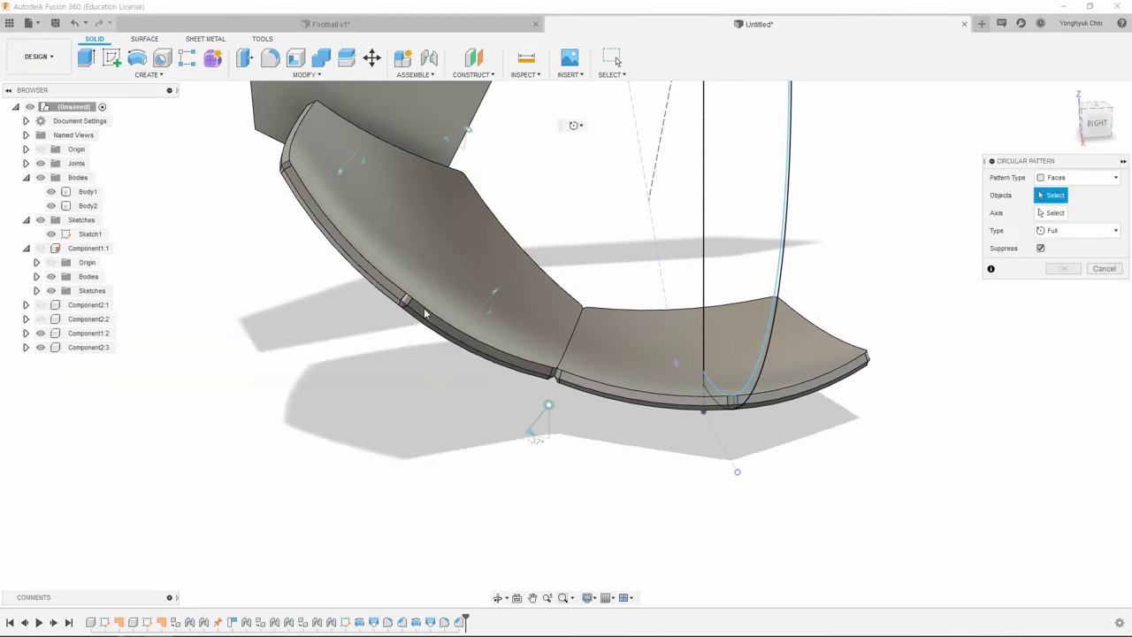
- Circularly pattern the second panel body around the vertical axis
left_click(478, 265)
left_click(705, 230)
left_click(1062, 268)
middle_click_drag(1063, 268, 855, 158, "shift")
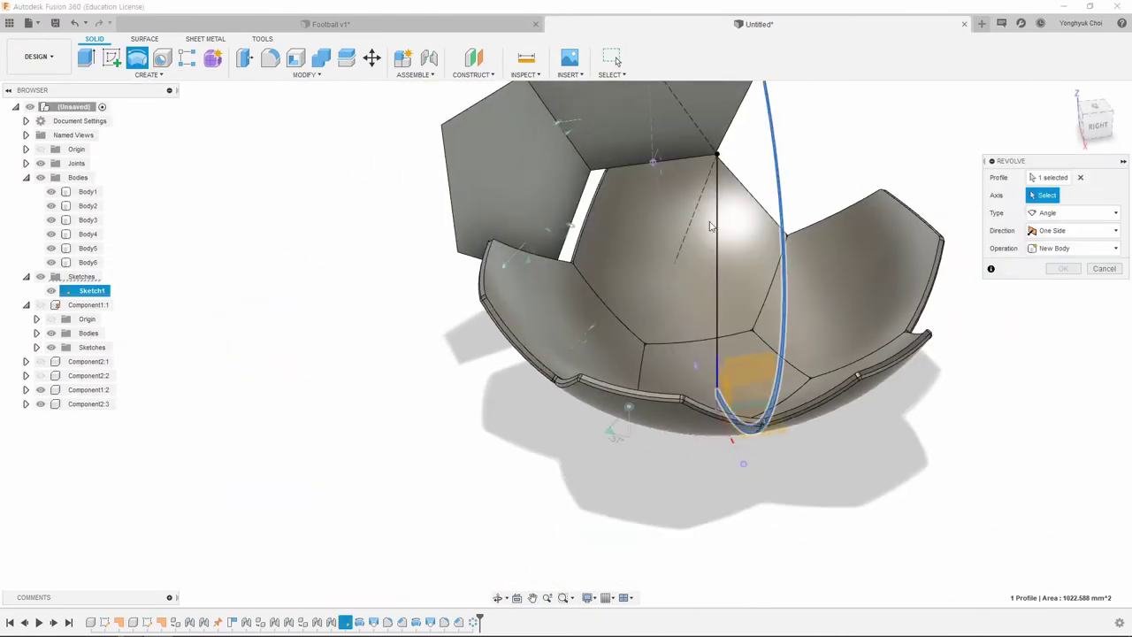
- Revolve a sphere about the centre line, then loft the pentagon face to the centre point
left_click(717, 225)
left_click(1036, 354)
left_click(149, 74)
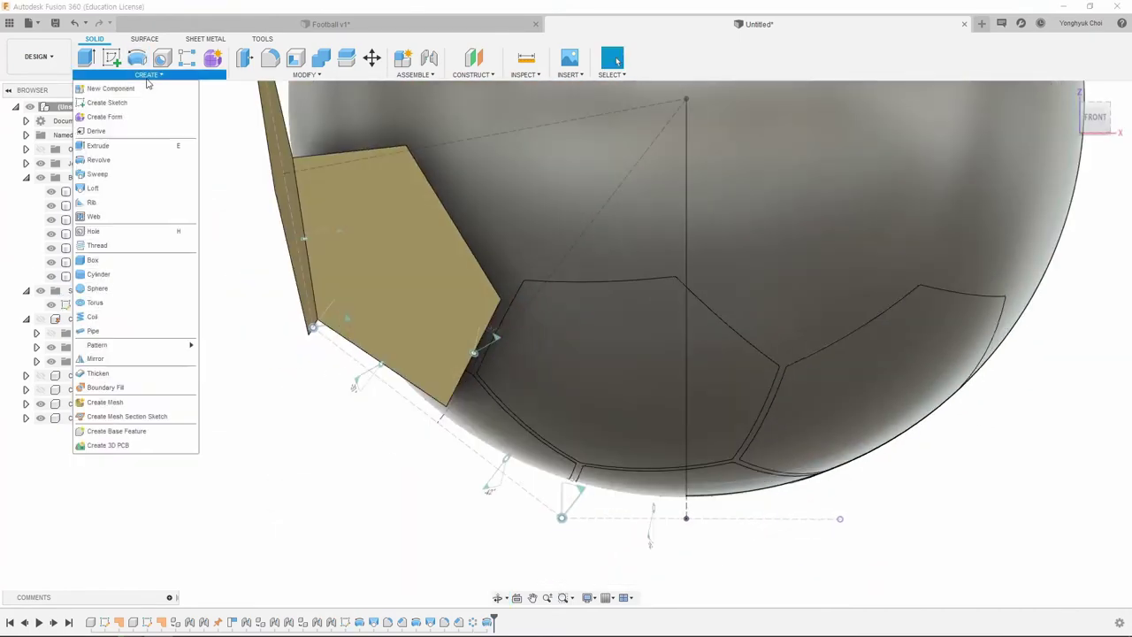
left_click(93, 187)
left_click(389, 243)
left_click(688, 99)
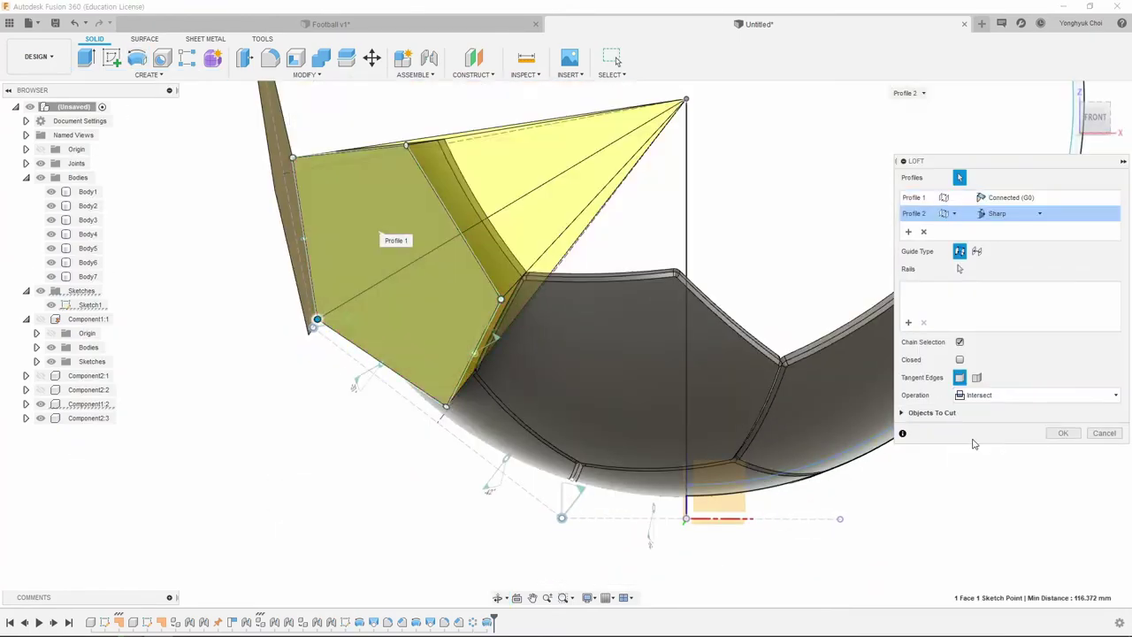
left_click(1063, 432)
- Fillet the new panel's edges
scroll(408, 212, "up", 5)
key("f")
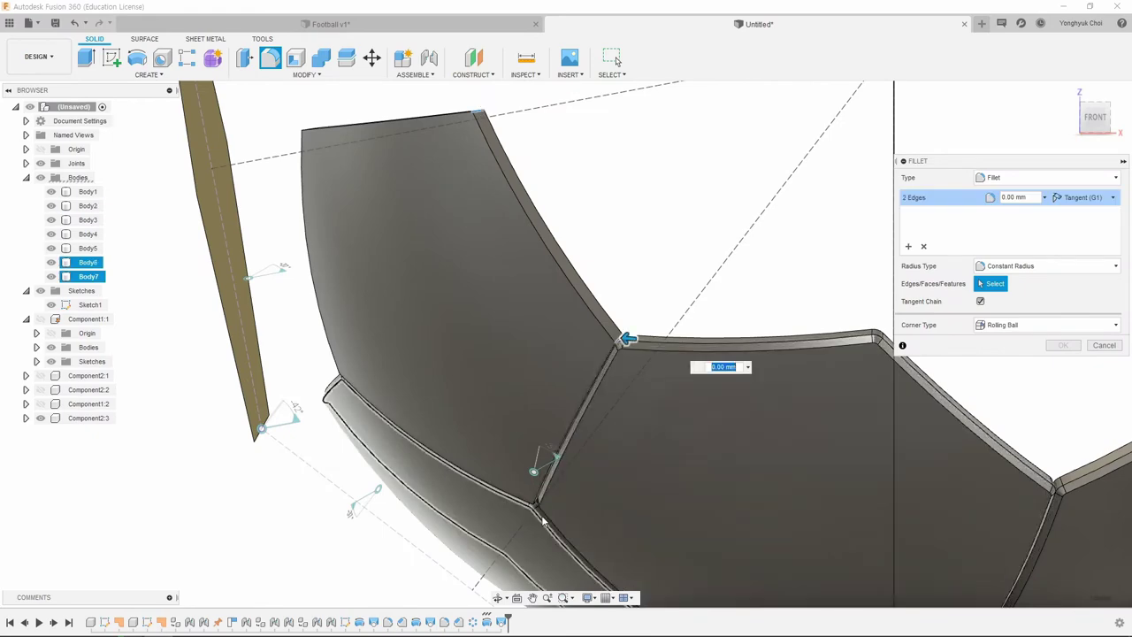
scroll(543, 520, "up", 3)
left_click(397, 424)
scroll(397, 425, "down", 3)
left_click(581, 444)
scroll(581, 444, "down", 2)
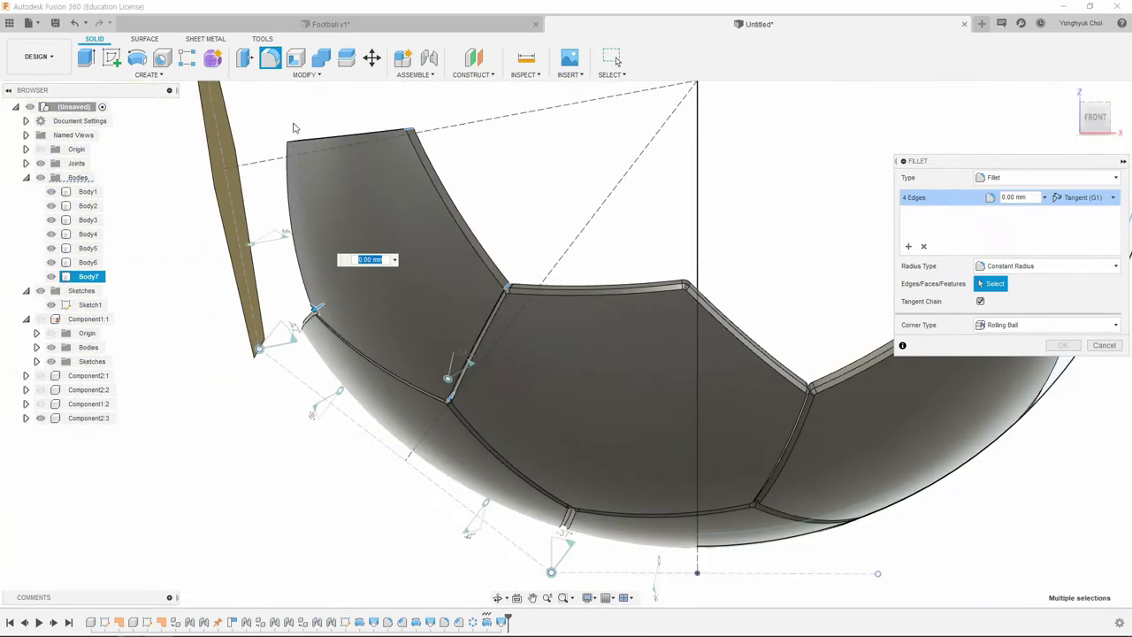
scroll(294, 128, "up", 5)
key("Escape")
- Chamfer the panel's outer edge
left_click(305, 74)
left_click(336, 133)
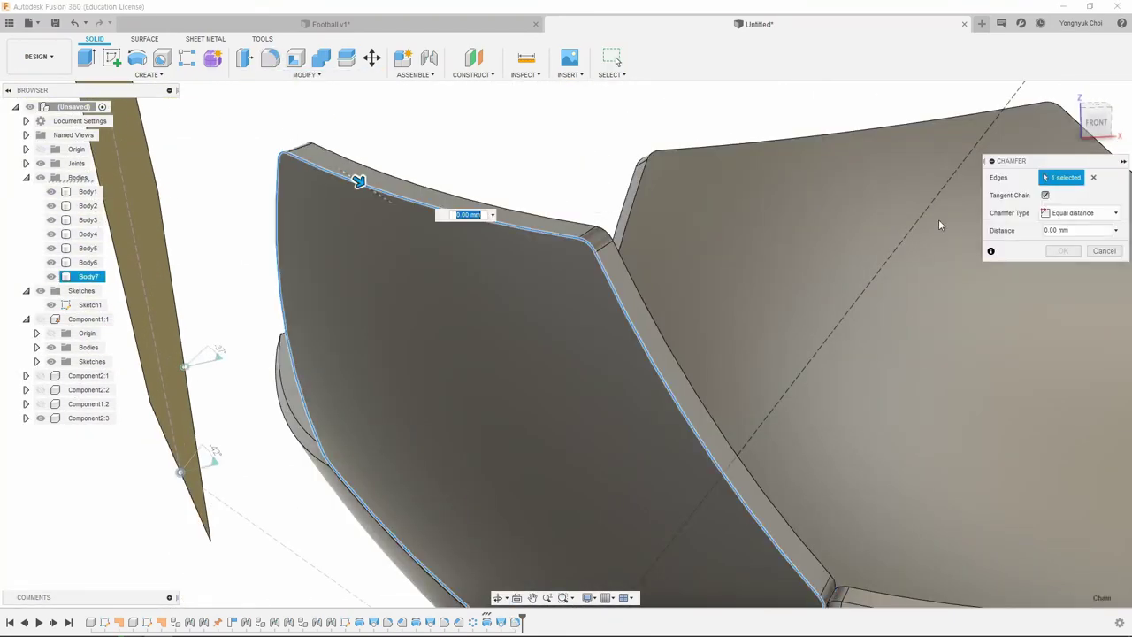
key("Return")
- Circularly pattern Body7 five times around the vertical line
scroll(619, 195, "down", 10)
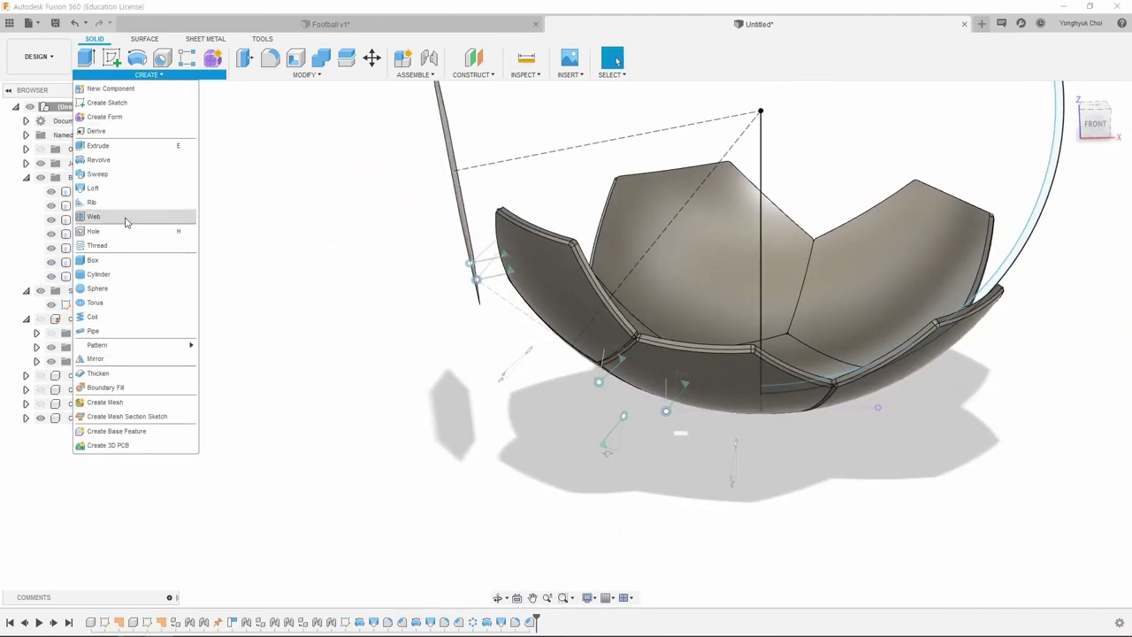
left_click(225, 359)
left_click(761, 203)
type("5")
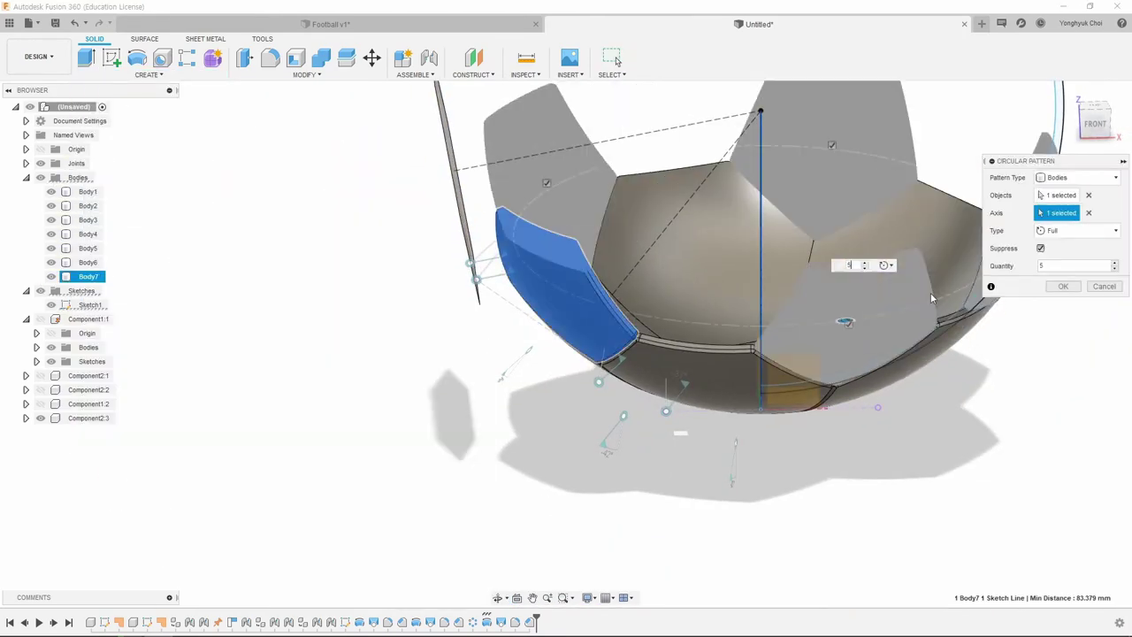
key("Return")
- Revolve the arc profile about the vertical line into a sphere
left_click(137, 58)
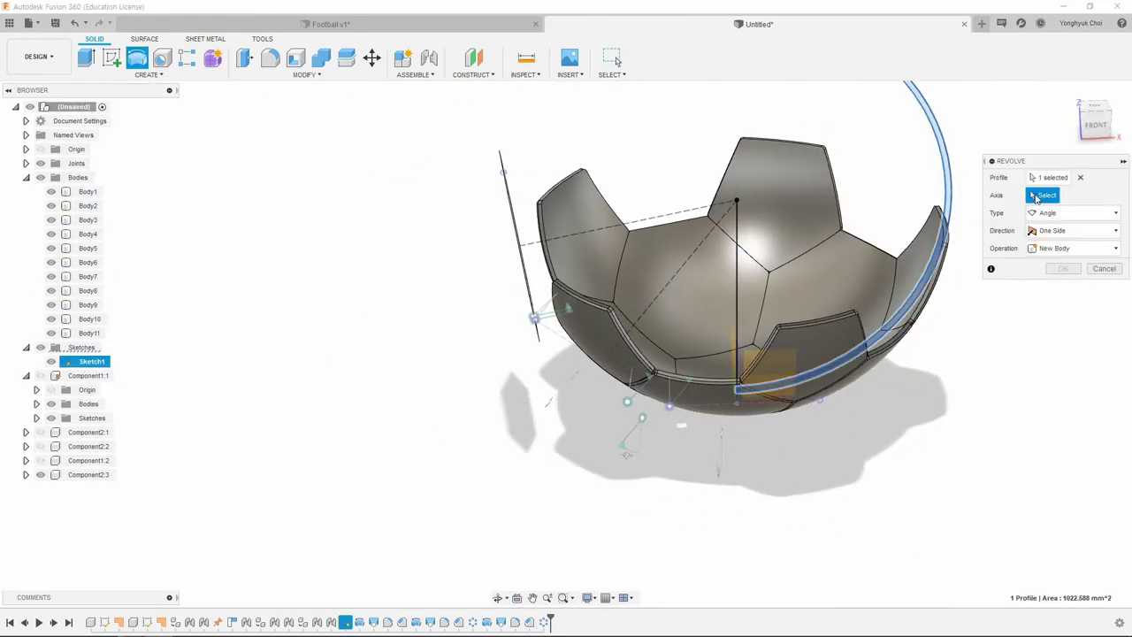
left_click(1063, 286)
left_click(149, 74)
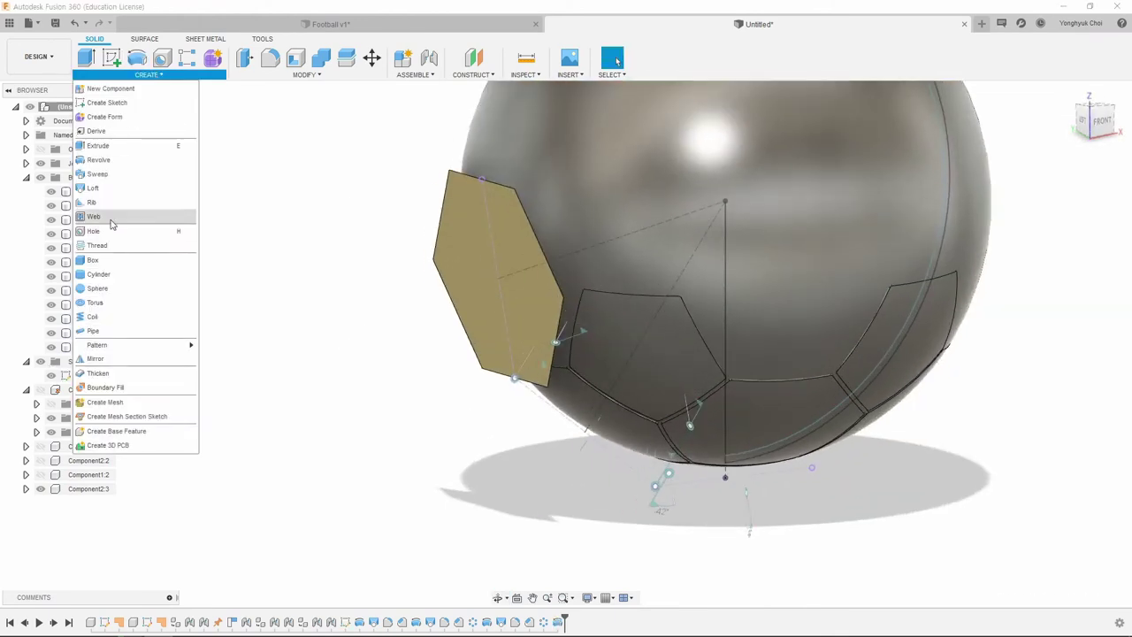
- Loft the hexagon face to the apex point and fillet the new panel's edges
left_click(186, 220)
left_click(499, 283)
left_click(724, 202)
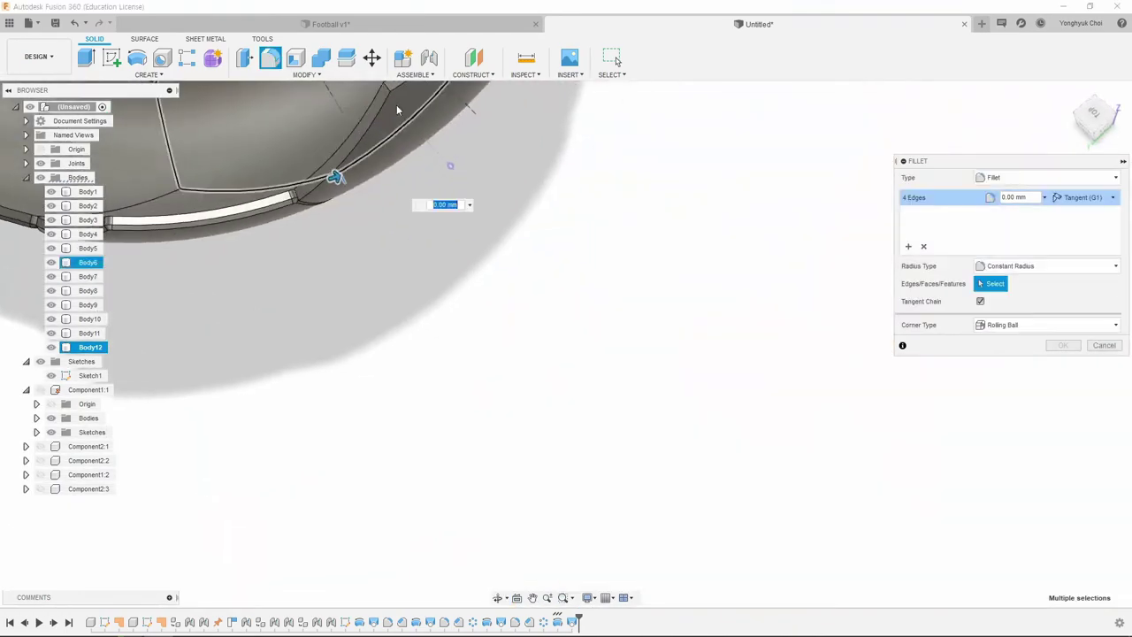
left_click(309, 199)
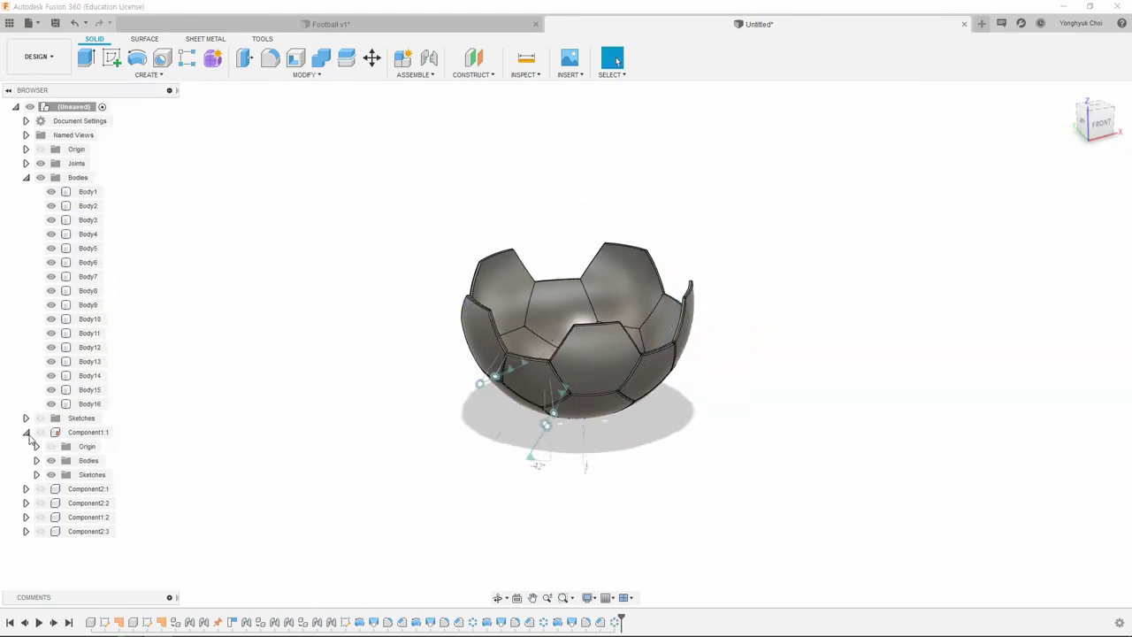
mouse_move(600, 382)
middle_mouse_down("shift")
mouse_move(580, 281)
mouse_move(359, 215)
middle_mouse_up("shift")
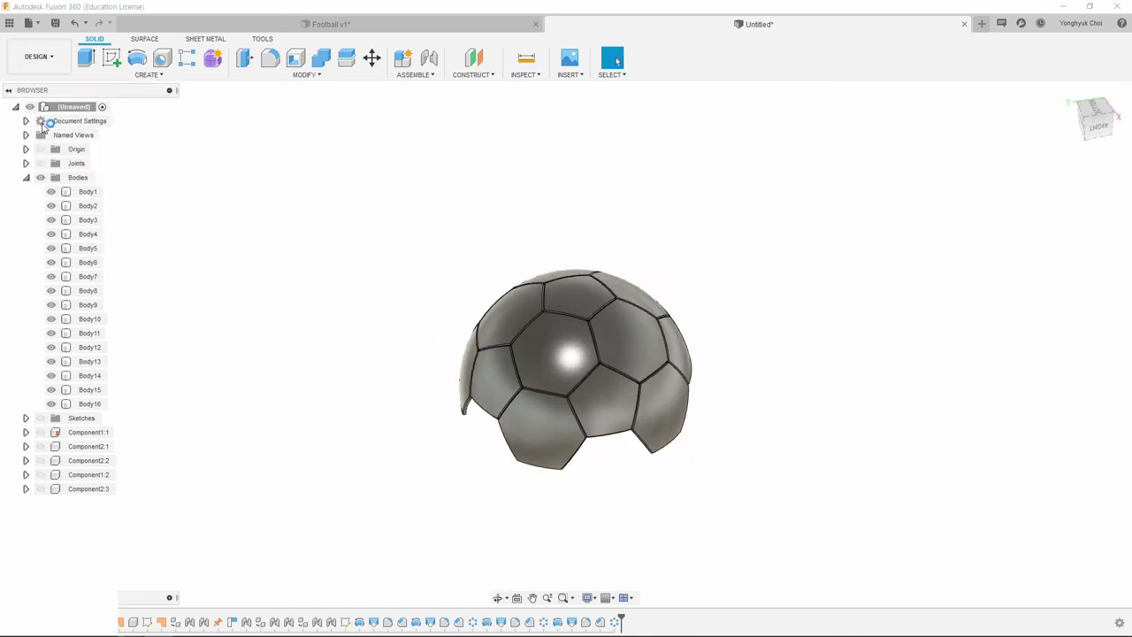
- Drag ABS (White) plastic from the Appearance panel onto the half-ball bodies
key("a")
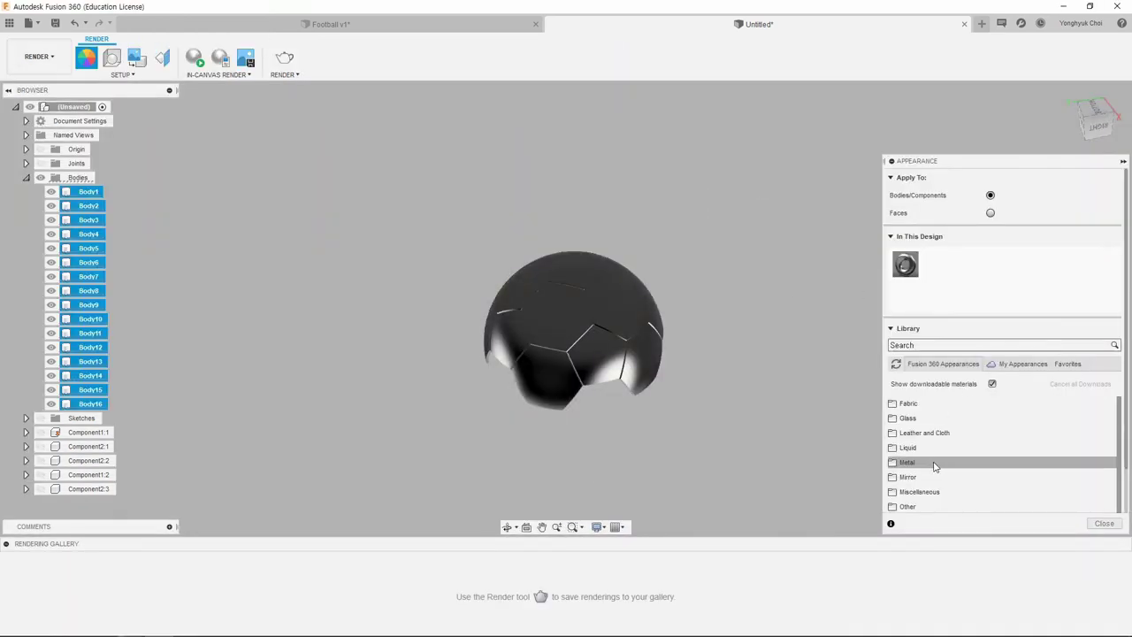
scroll(933, 466, "down", 5)
left_click_drag(915, 490, 607, 310)
scroll(1027, 391, "down", 2)
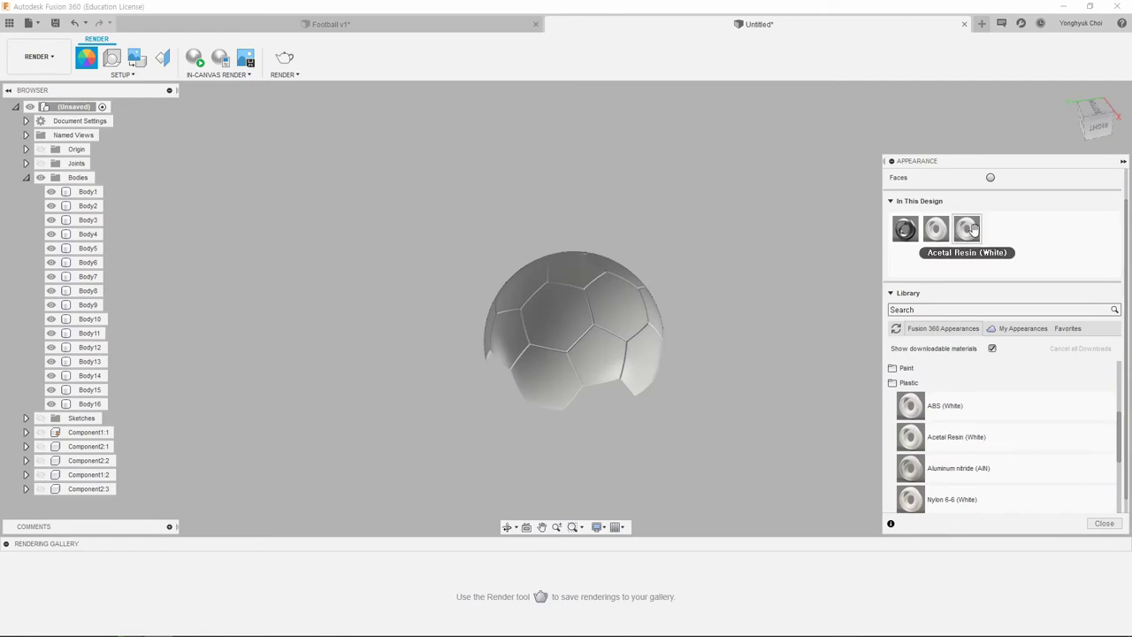
middle_click_drag(668, 318, 643, 256, "shift")
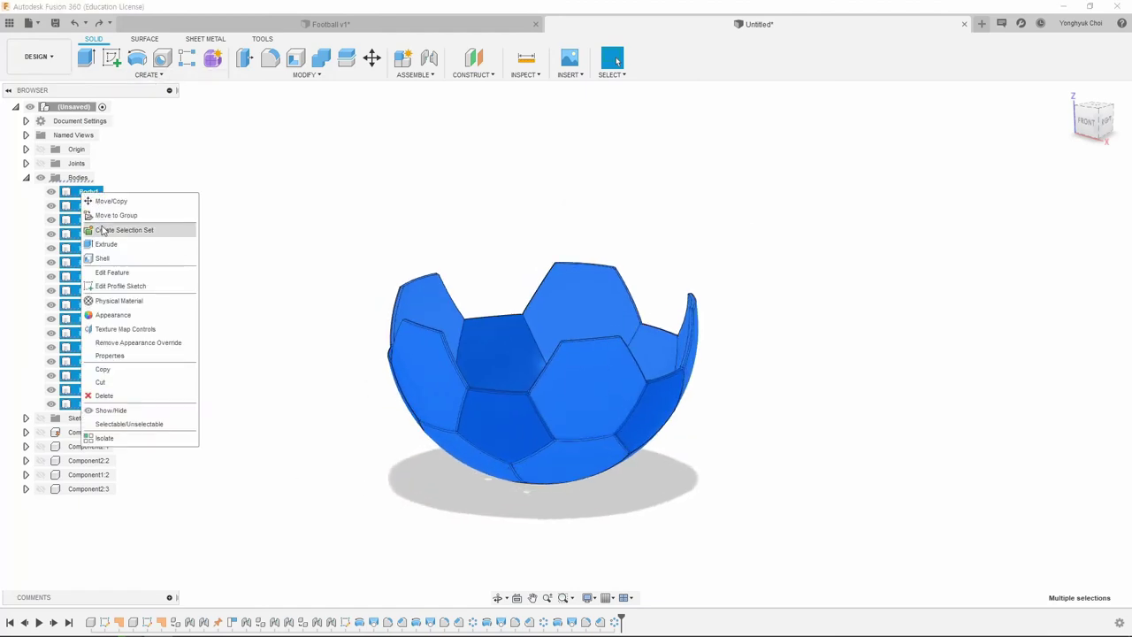
- Copy the 16 panel bodies, rotated 180° about a new axis beneath the original
left_click(104, 202)
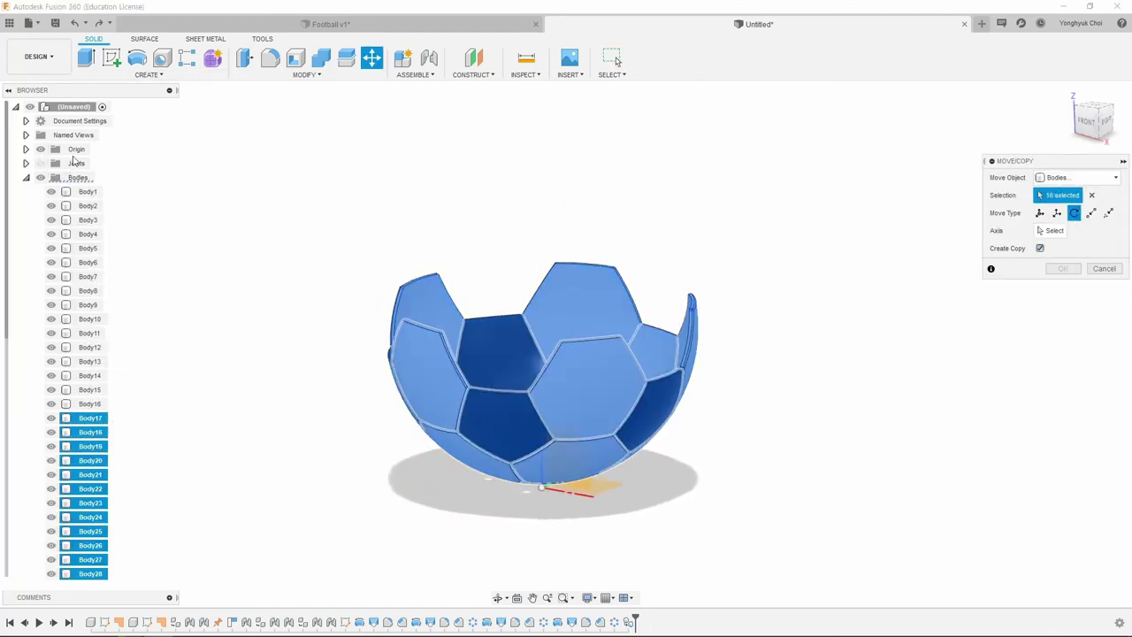
scroll(575, 496, "up", 2)
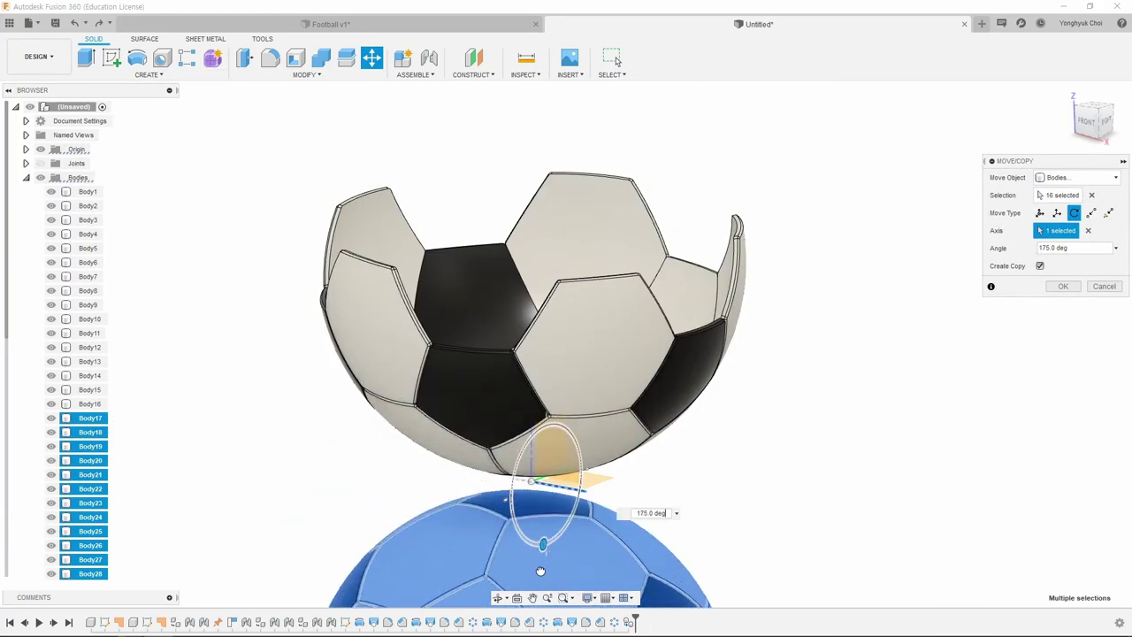
mouse_move(619, 495)
middle_mouse_down("shift")
mouse_move(726, 504)
mouse_move(796, 465)
middle_mouse_up("shift")
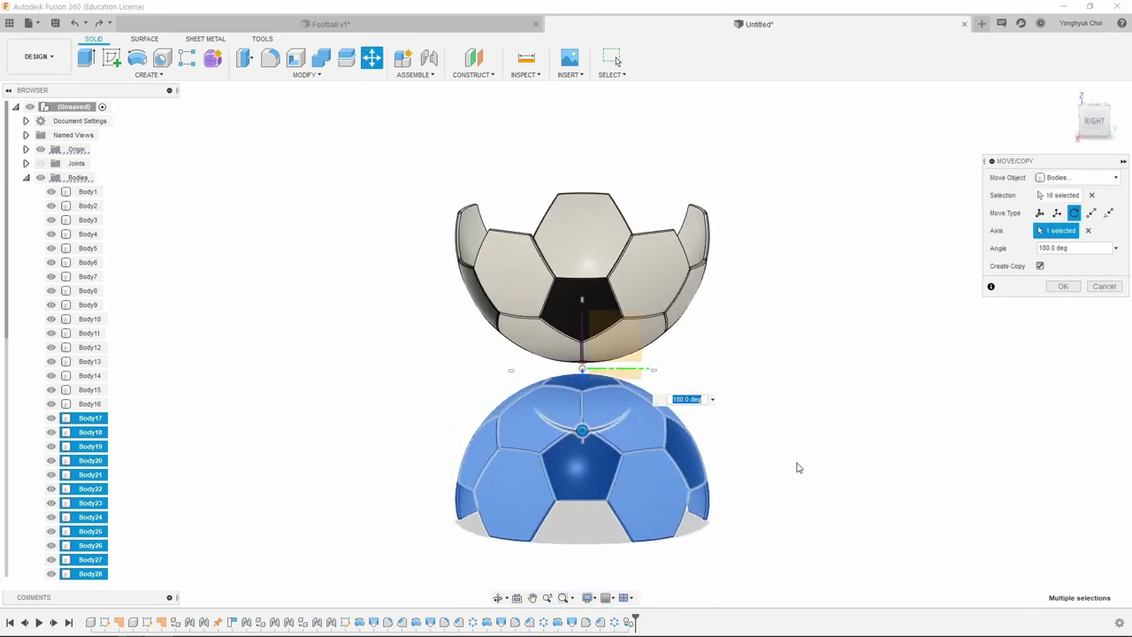
left_click(795, 465)
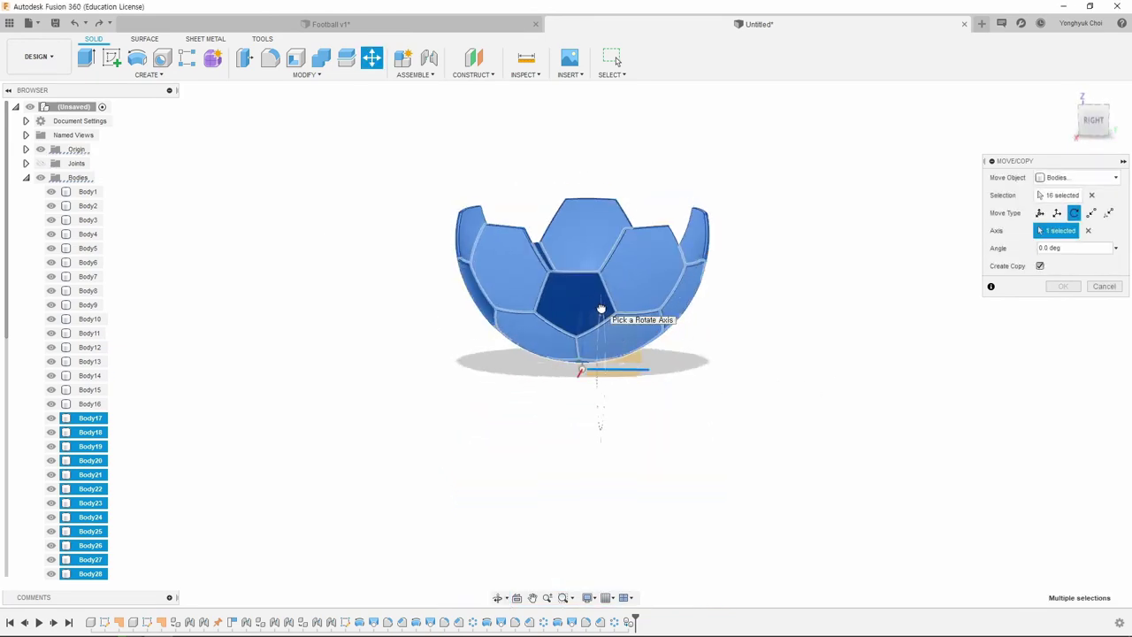
left_click_drag(600, 308, 598, 523)
key("Return")
middle_click_drag(725, 533, 482, 109, "shift")
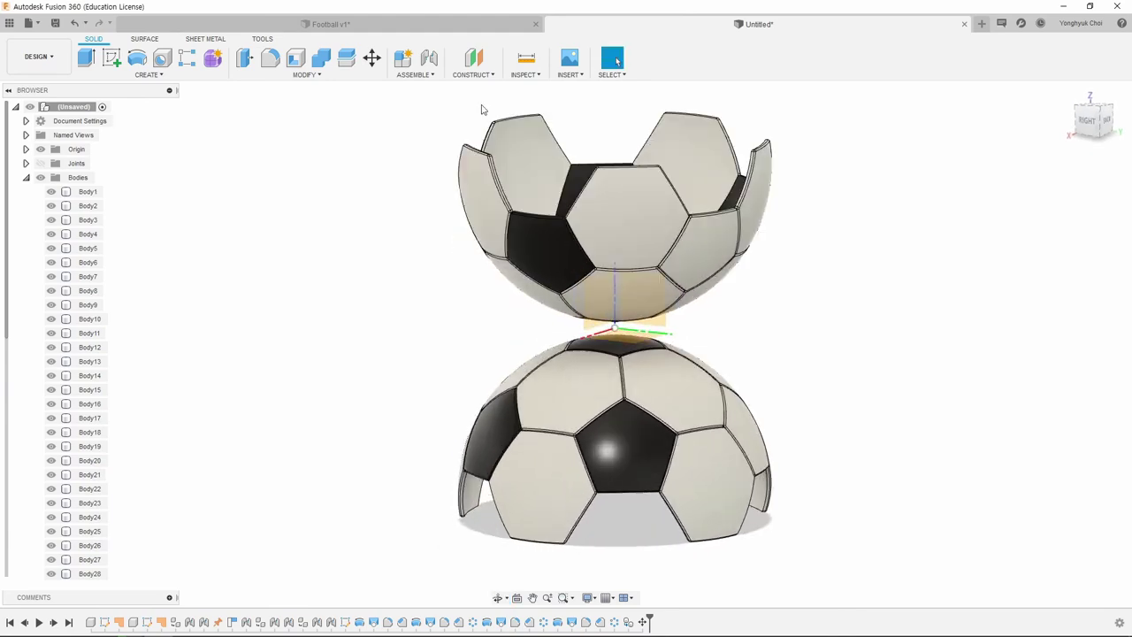
- Move the lower-half bodies point to point, from a lower vertex to the matching top-half vertex
right_click(89, 417)
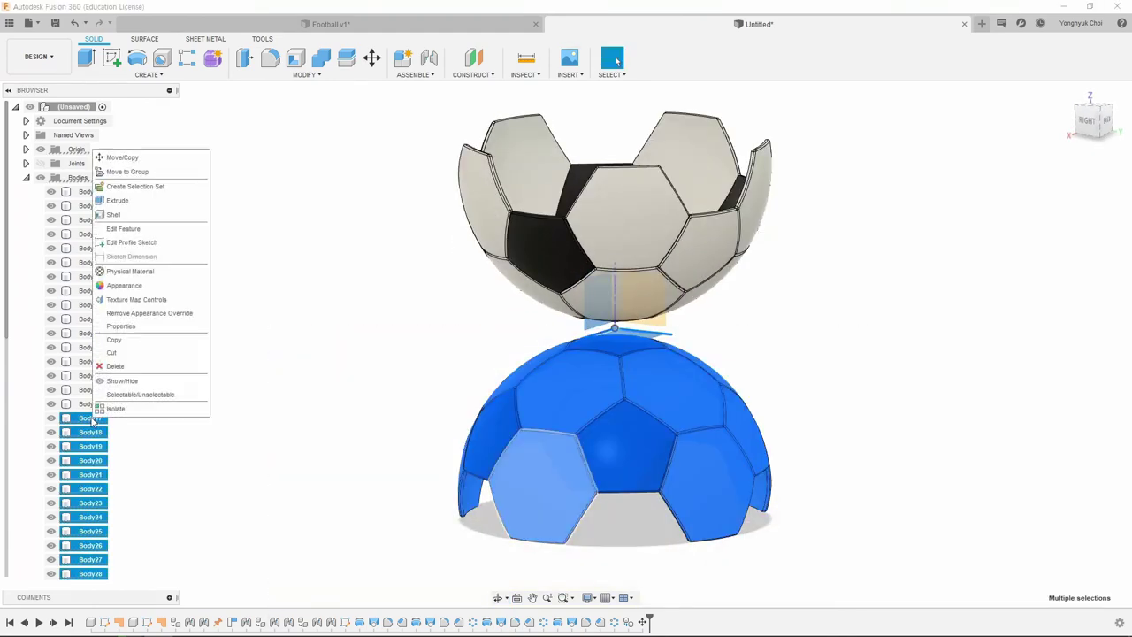
left_click(181, 156)
left_click(1090, 212)
scroll(503, 543, "up", 5)
left_click(498, 522)
scroll(536, 542, "down", 5)
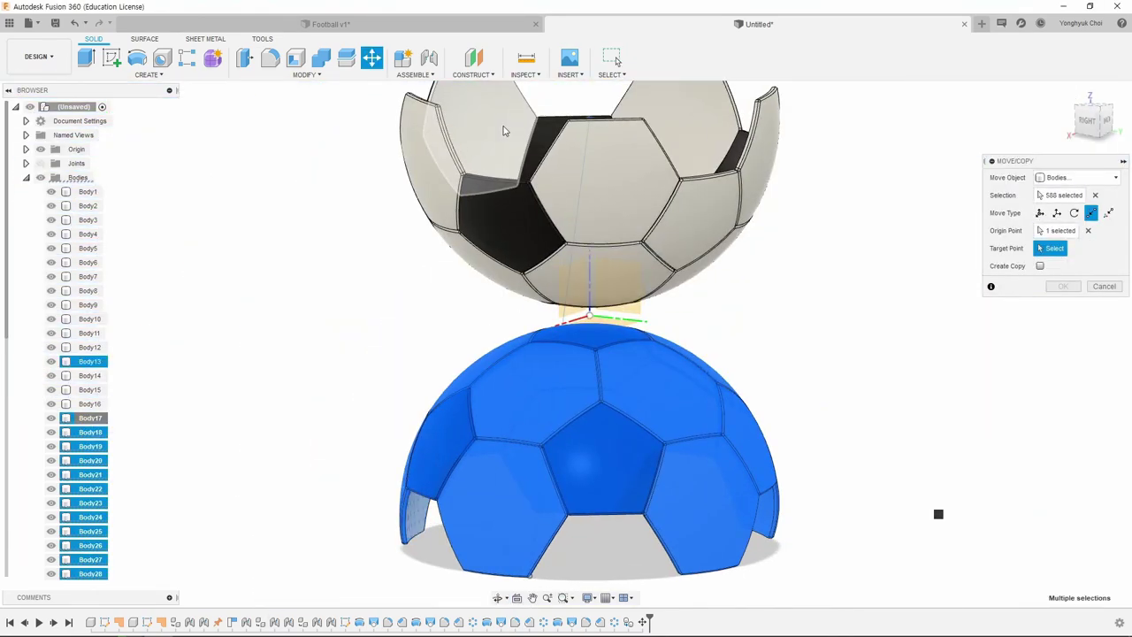
scroll(583, 265, "up", 4)
scroll(591, 256, "up", 4)
left_click(591, 254)
scroll(707, 327, "down", 5)
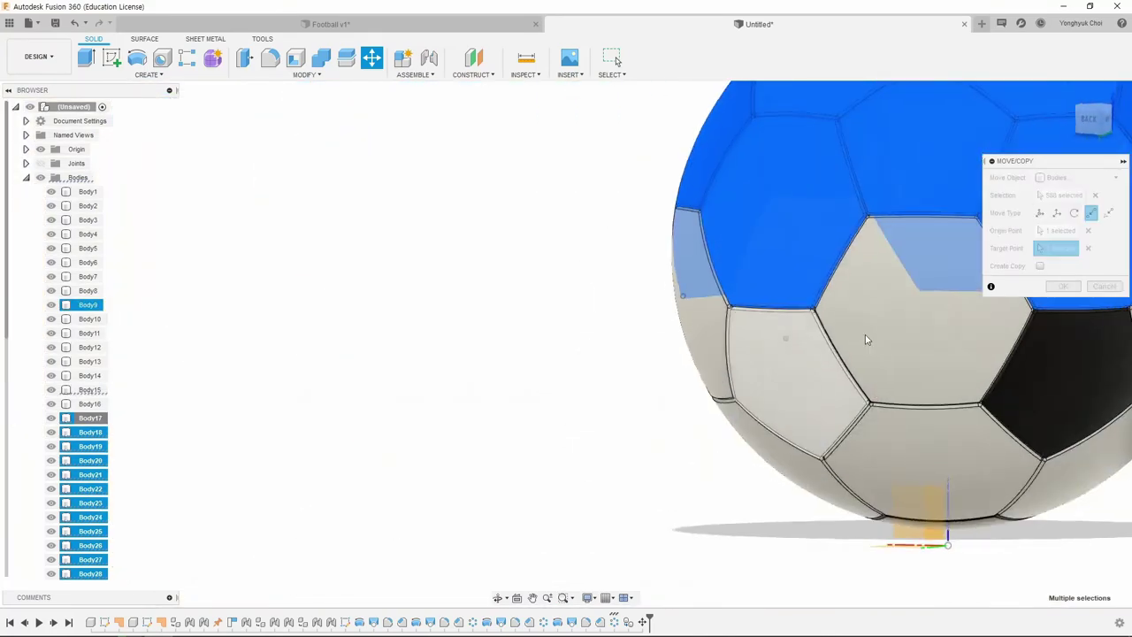
key("Return")
- Set the rotation angle to 180° for the copied half
scroll(884, 266, "down", 4)
scroll(884, 217, "up", 2)
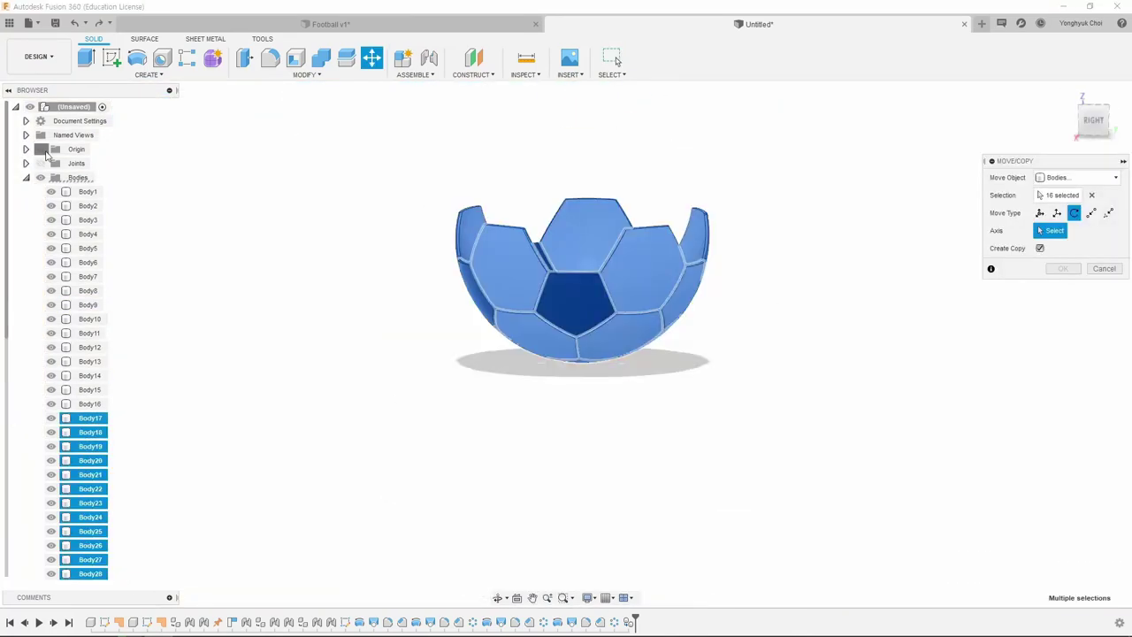
type("180")
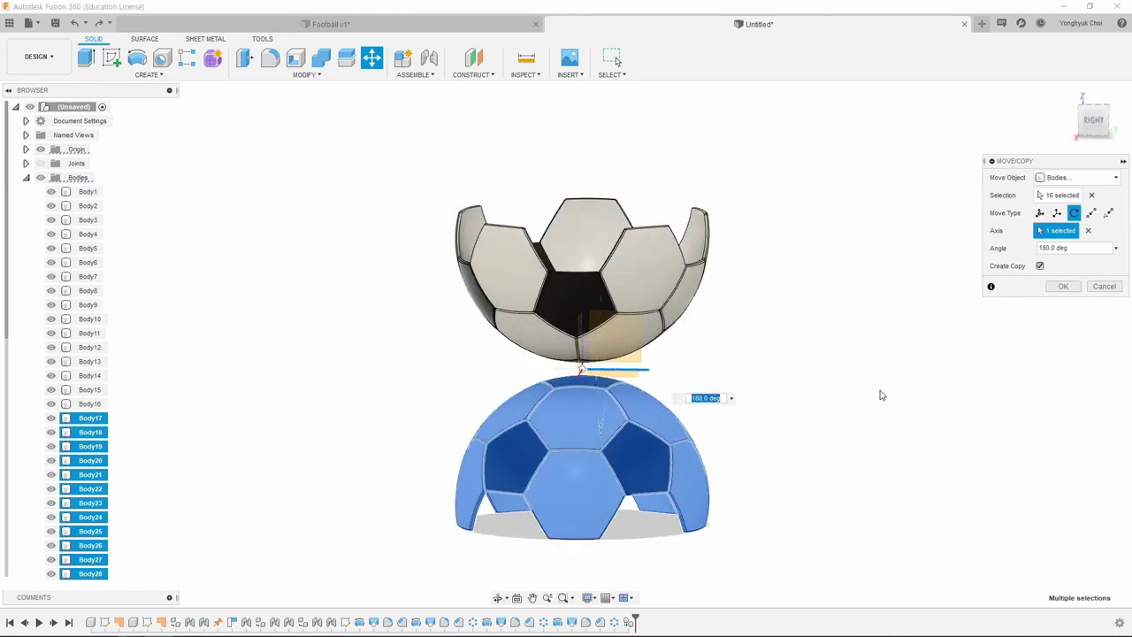
left_click(1062, 285)
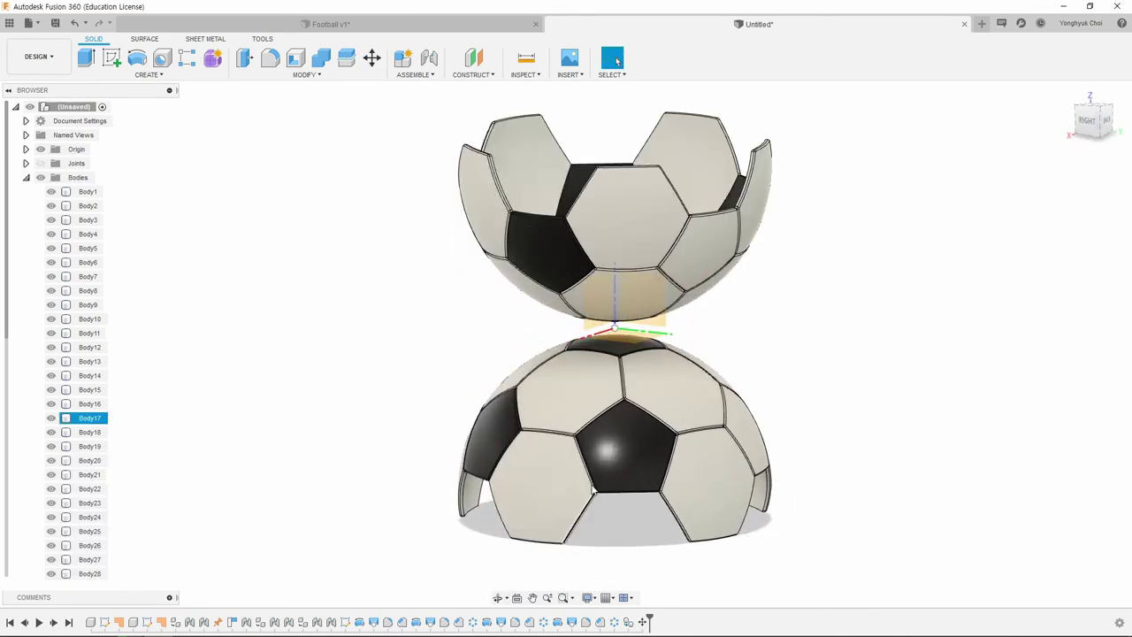
- Move the lower half from its vertex onto the black panel corner, closing the ball
key("m")
left_click(1090, 213)
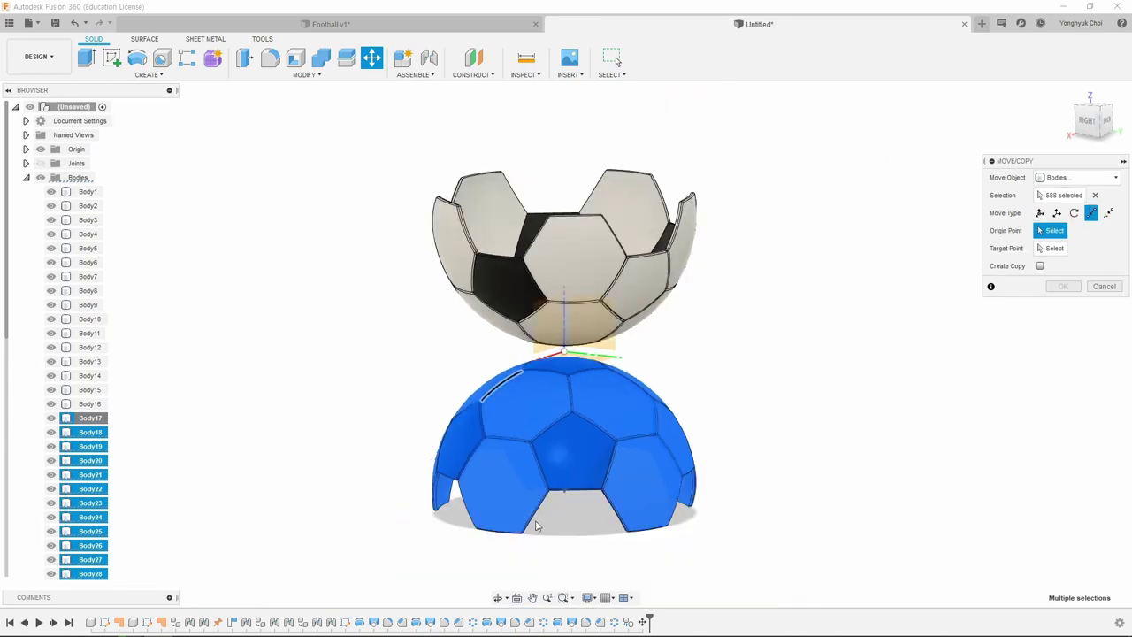
scroll(473, 506, "up", 10)
left_click(471, 506)
scroll(473, 507, "down", 10)
scroll(600, 322, "up", 10)
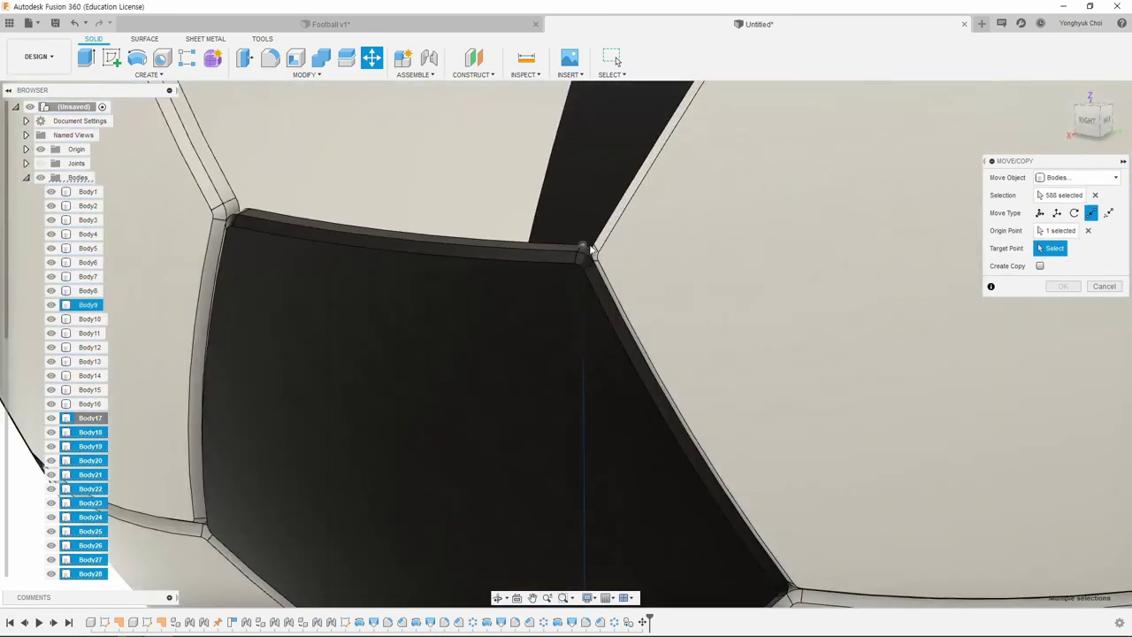
left_click(600, 323)
scroll(600, 323, "down", 10)
left_click(1063, 286)
left_click(1074, 106)
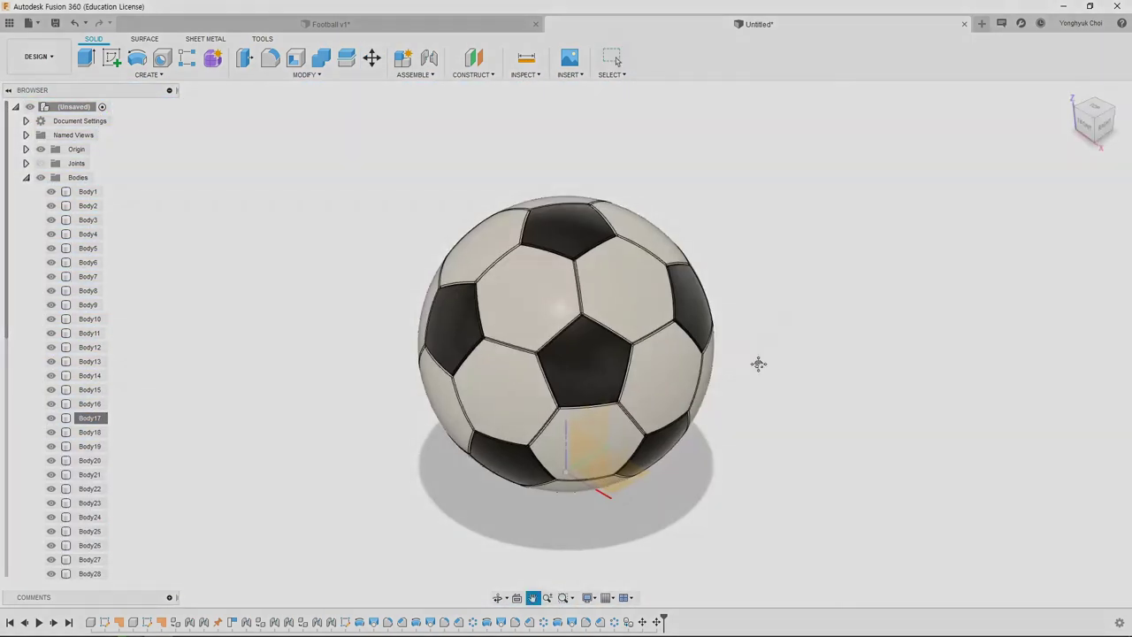